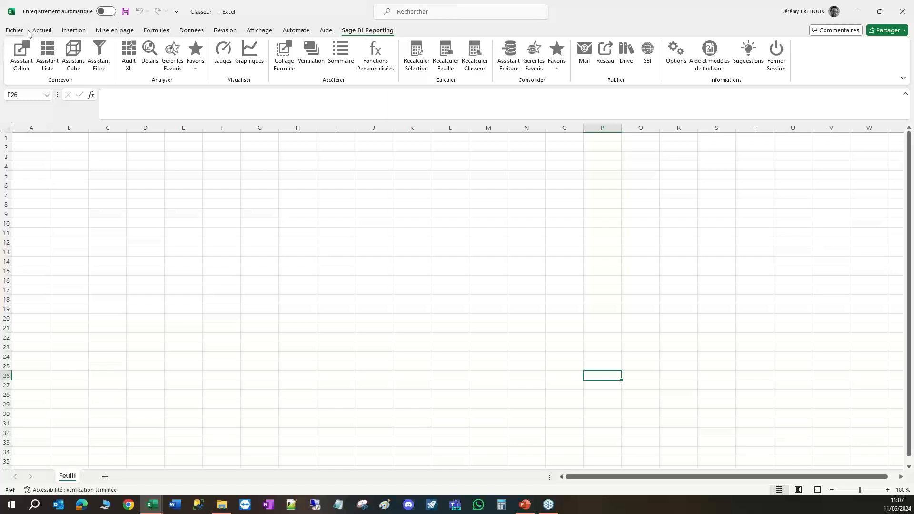
left_click(42, 32)
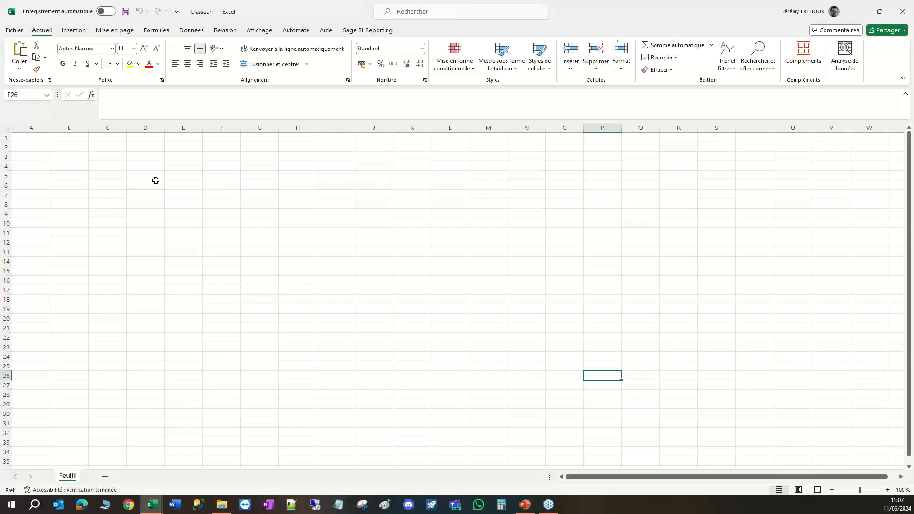
left_click(365, 31)
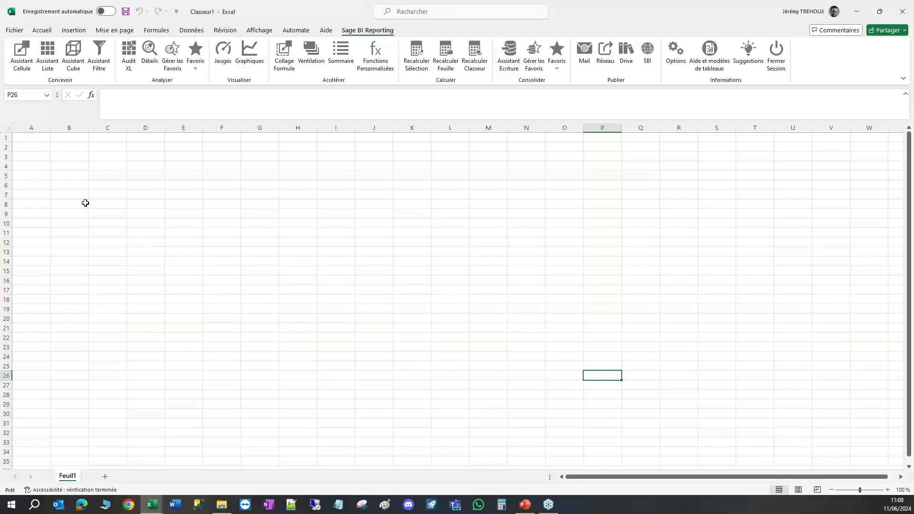
Start a list in cell B5 with the Assistant Liste, using the Bulletins et Evénements model of the Sage 100 Paie connector.
left_click(61, 176)
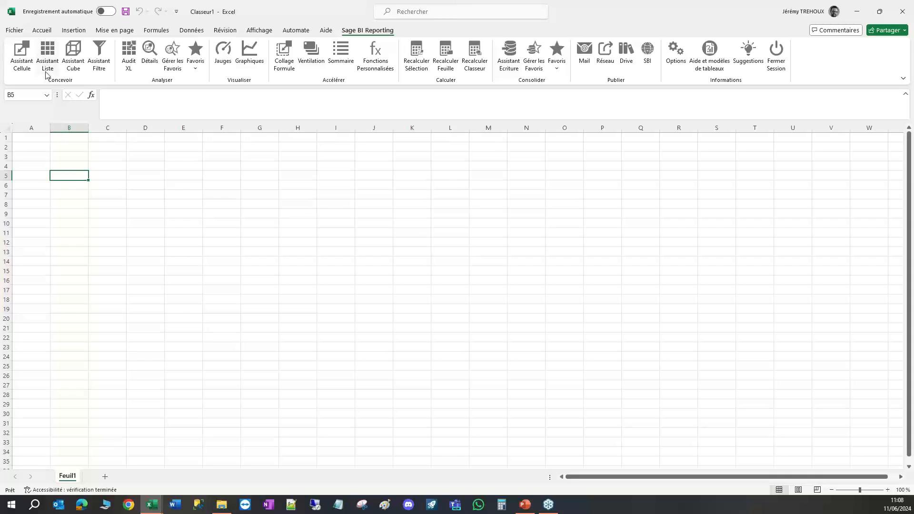
left_click(47, 54)
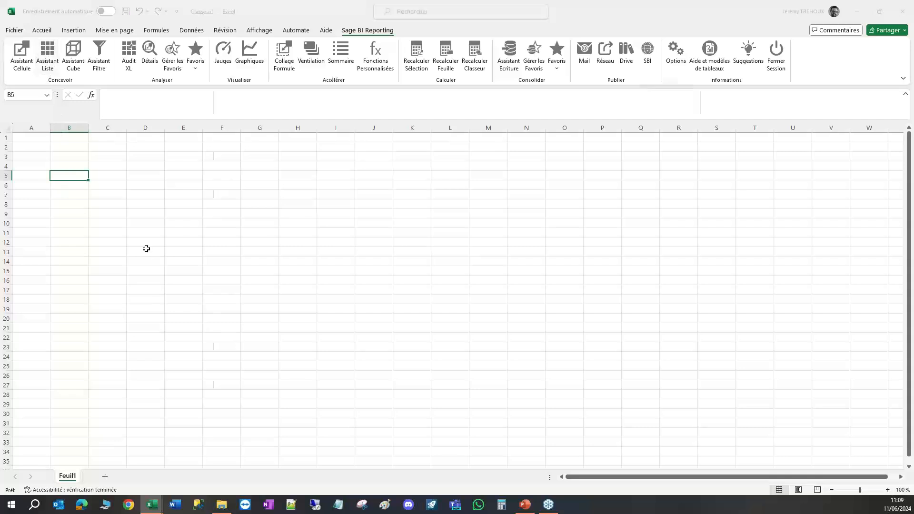
left_click(292, 111)
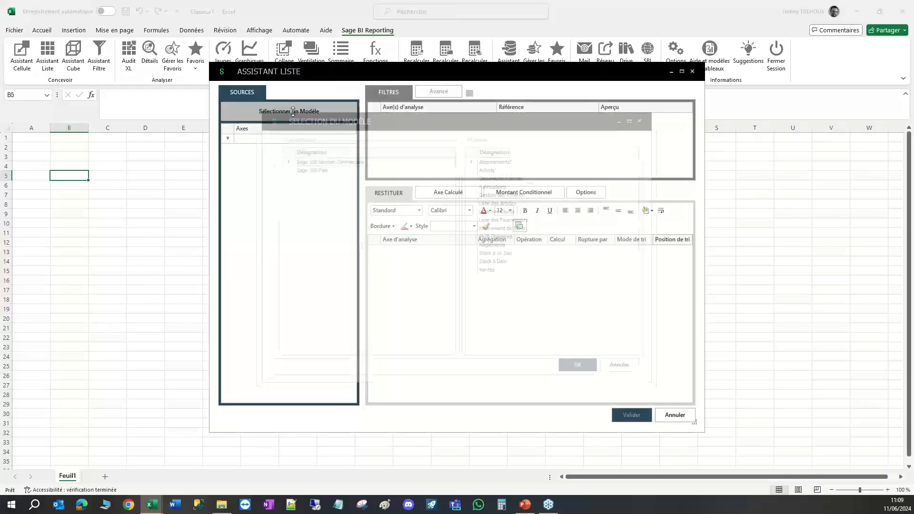
left_click(313, 168)
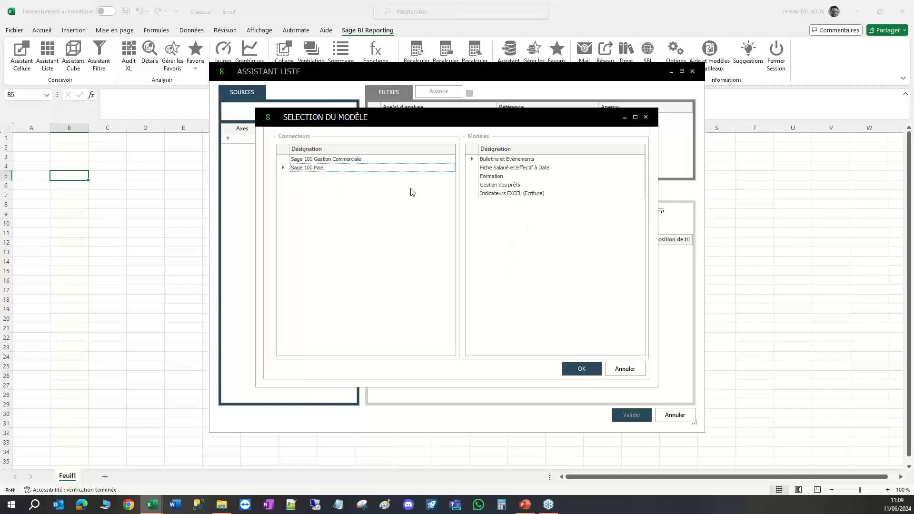
left_click(581, 369)
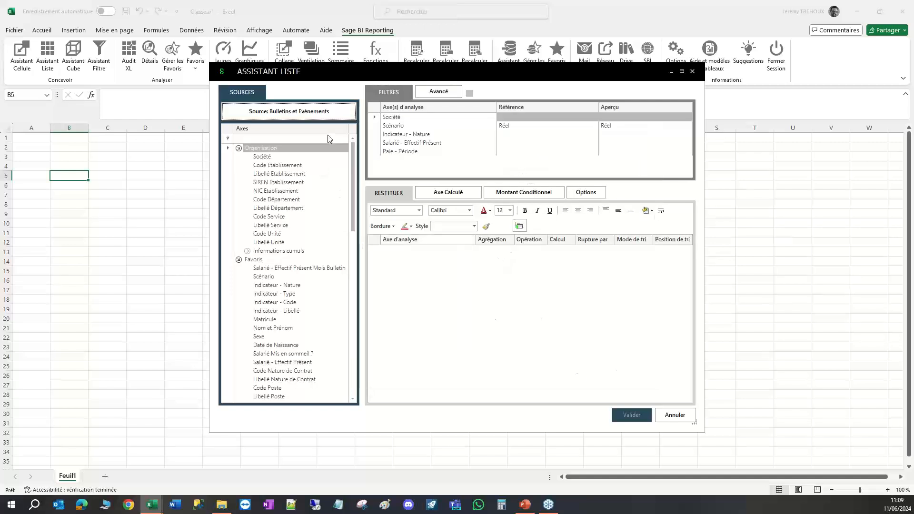
left_click_drag(354, 79, 261, 86)
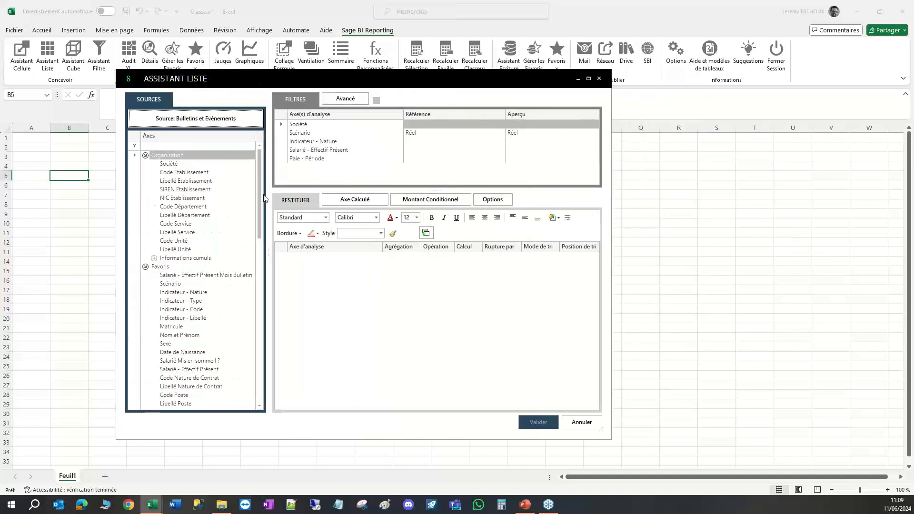
Add the Matricule and Nom et Prénom axes from Favoris to the list's output columns.
mouse_move(261, 192)
left_mouse_down()
mouse_move(261, 206)
mouse_move(260, 194)
left_mouse_up()
left_click_drag(260, 205, 261, 216)
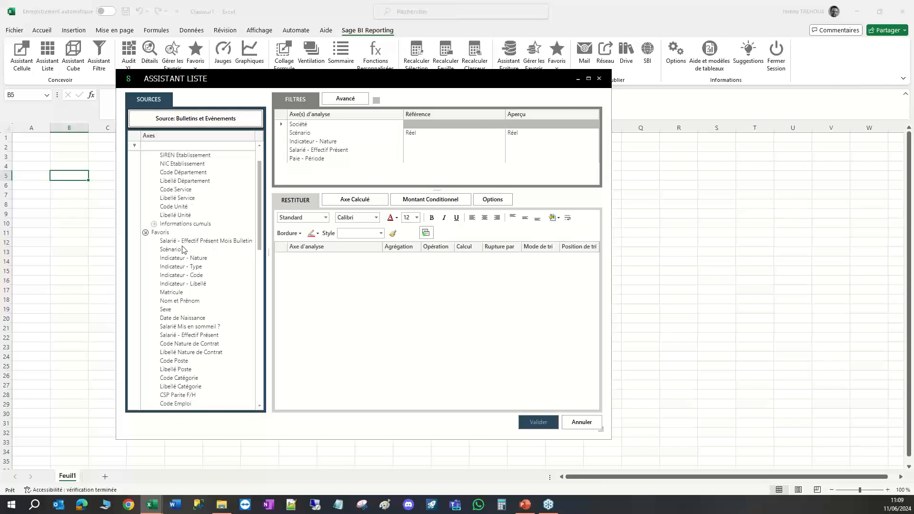
left_click_drag(177, 292, 351, 290)
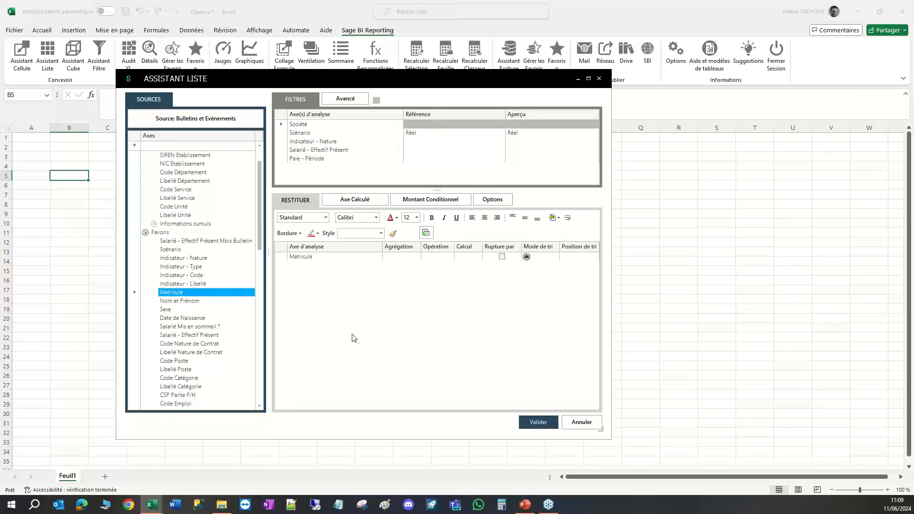
double_click(189, 302)
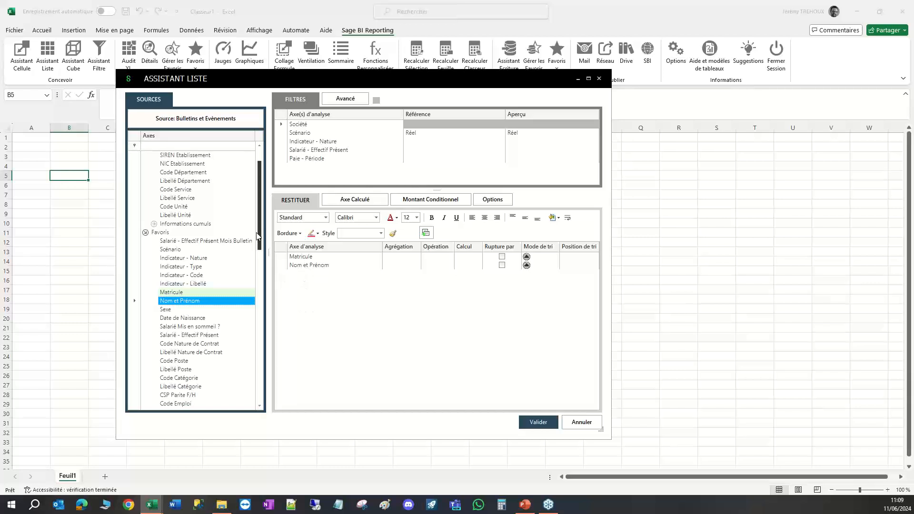
Filter the axes on "%brut", add Brut from Salaires as an output column, and generate the list.
scroll(257, 236, "up", 2)
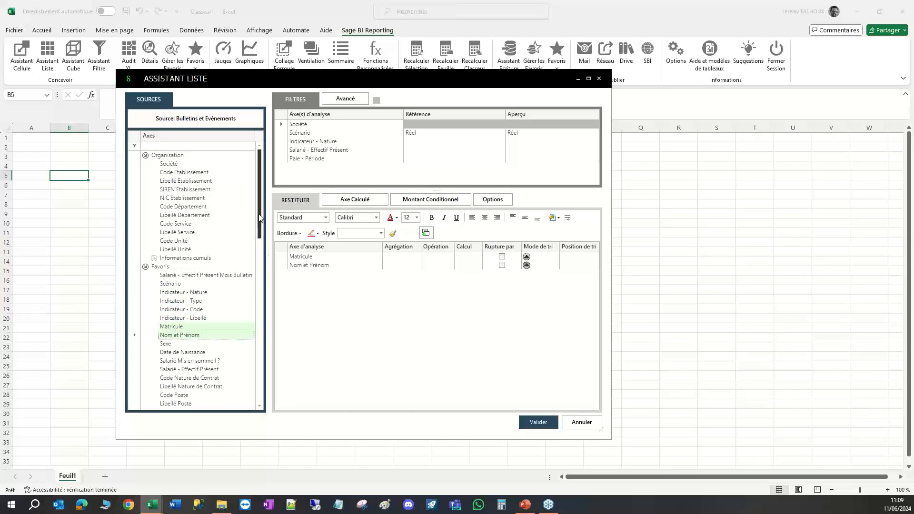
left_click(170, 145)
type("%brut")
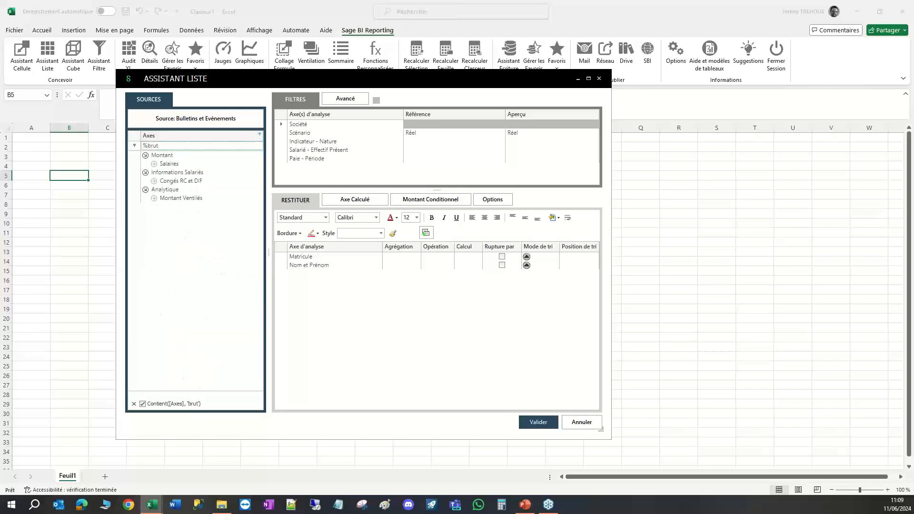
left_click(153, 164)
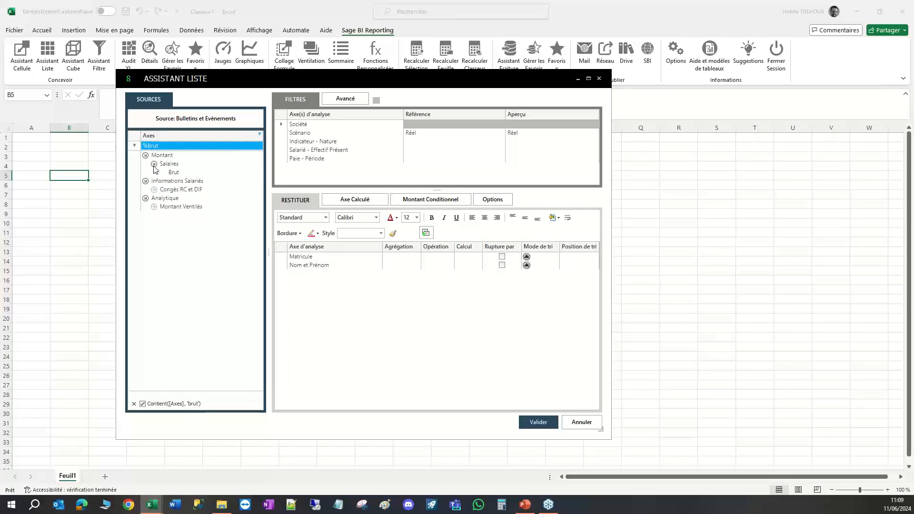
left_click_drag(172, 174, 360, 311)
left_click(535, 423)
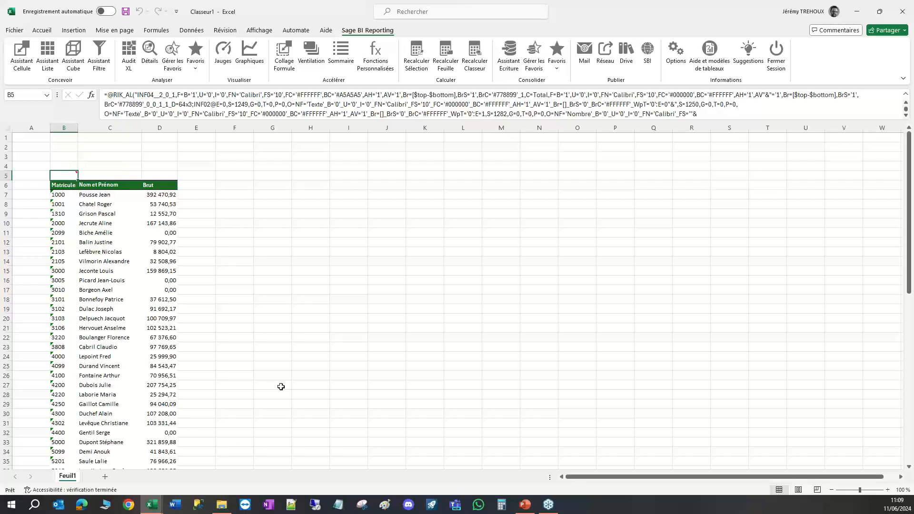
Edit the list in B5 to filter Paie - Année on 2022 and regenerate it.
left_click(166, 195)
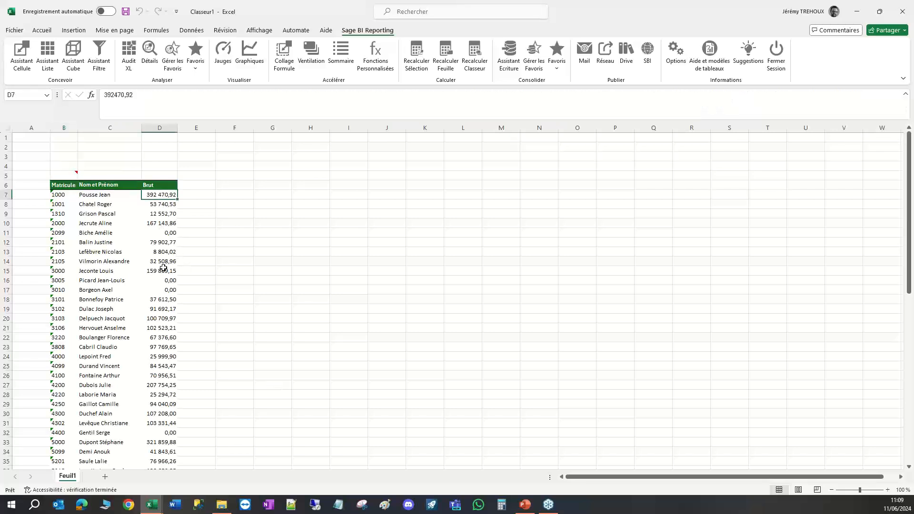
left_click(62, 175)
double_click(62, 174)
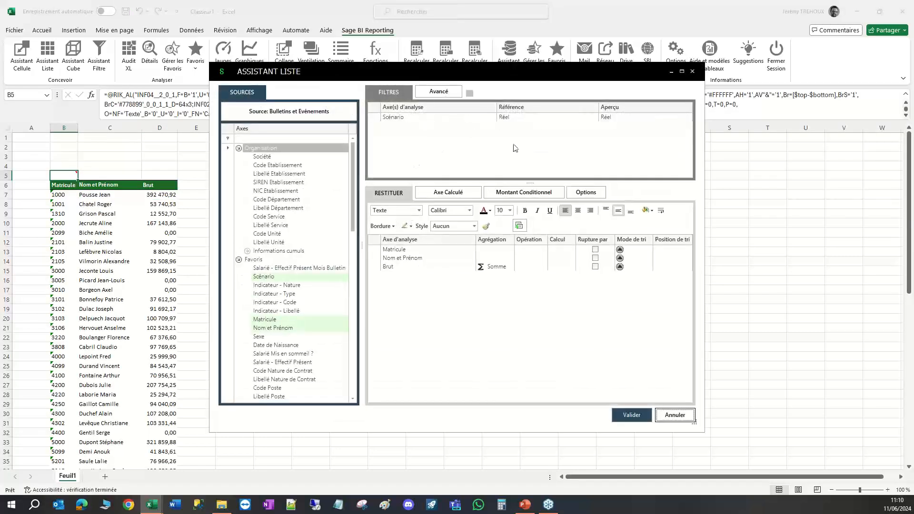
left_click_drag(353, 168, 352, 239)
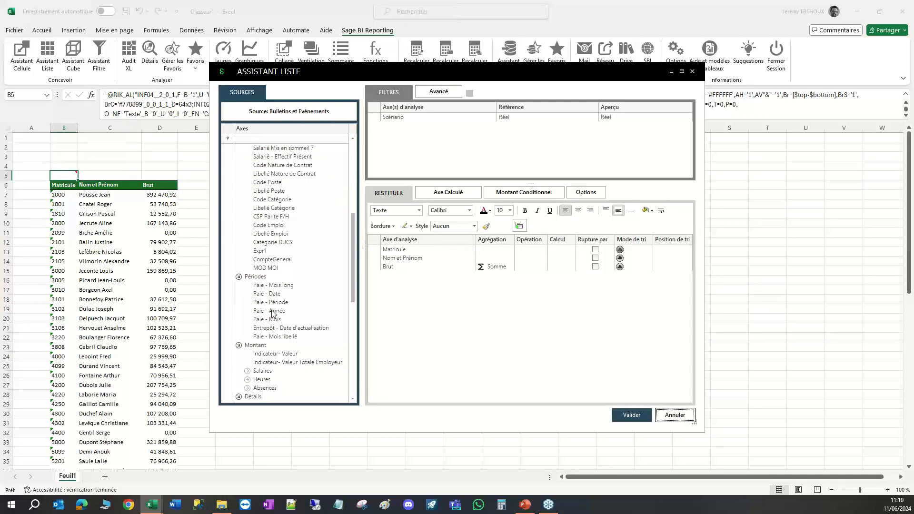
left_click_drag(274, 311, 438, 162)
left_click(532, 126)
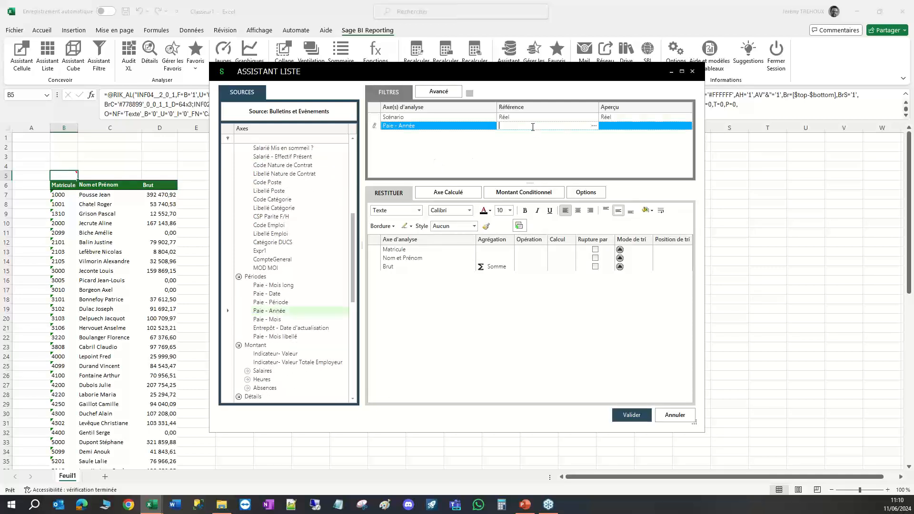
type("2022")
left_click(548, 304)
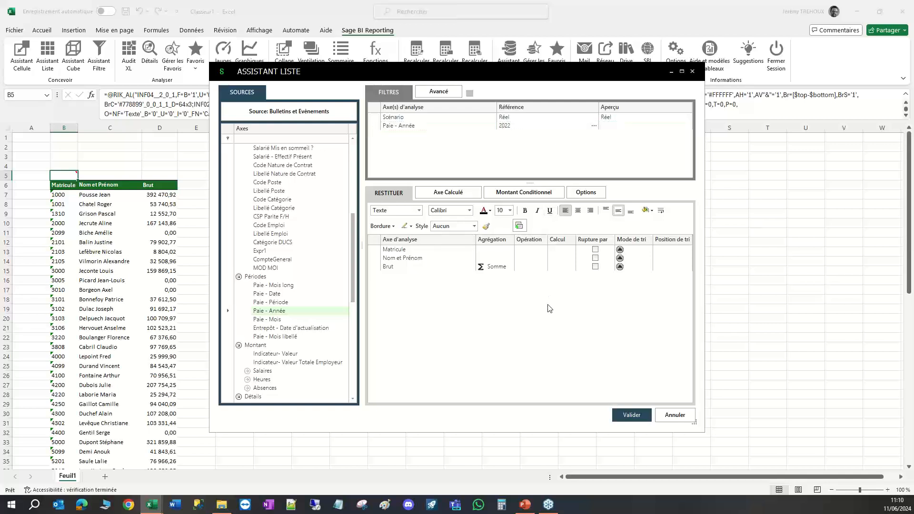
left_click(623, 417)
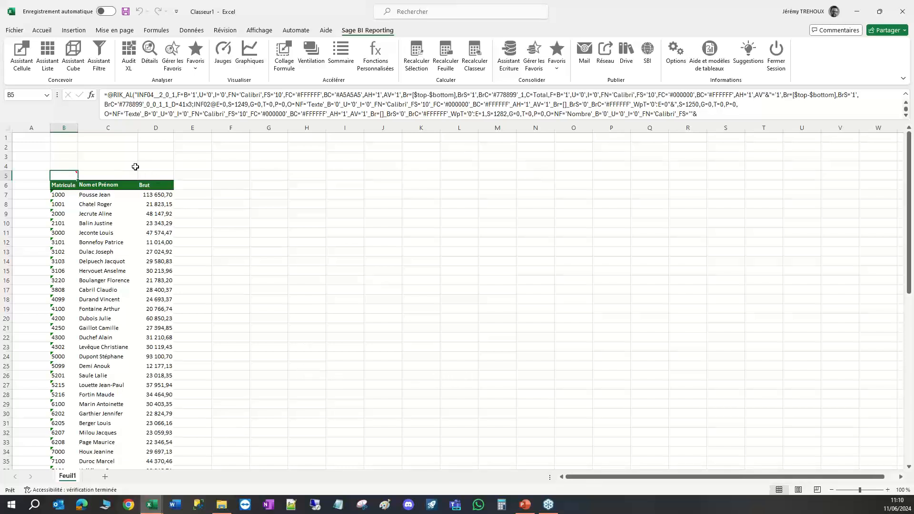
Enter the label "Année" in cell B1 above the list.
left_click(66, 139)
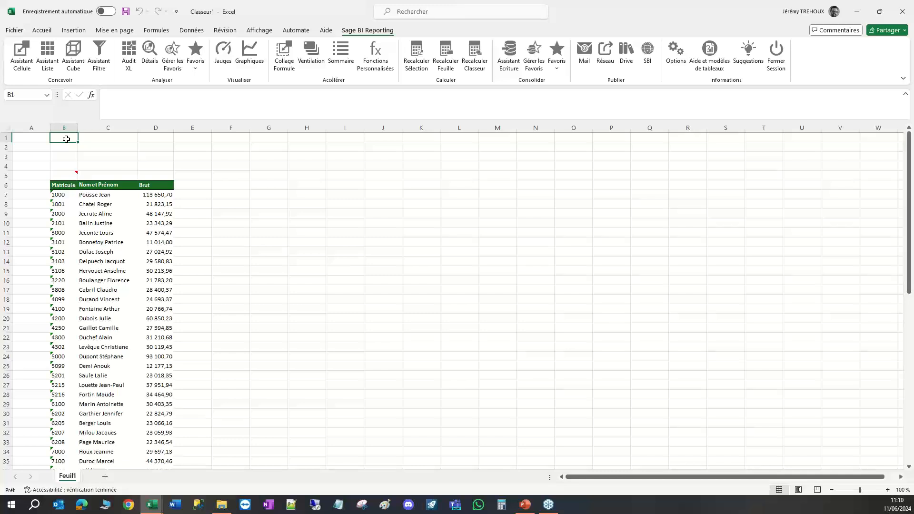
type("Année")
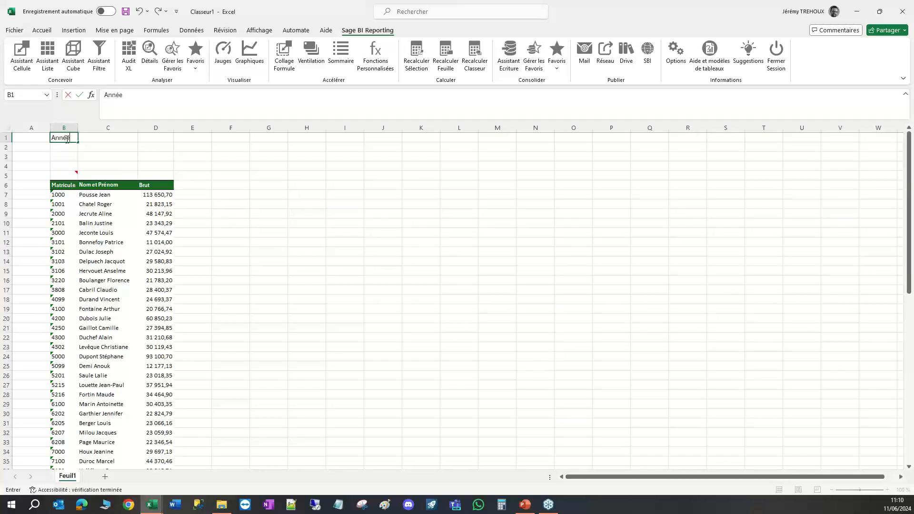
left_click(112, 148)
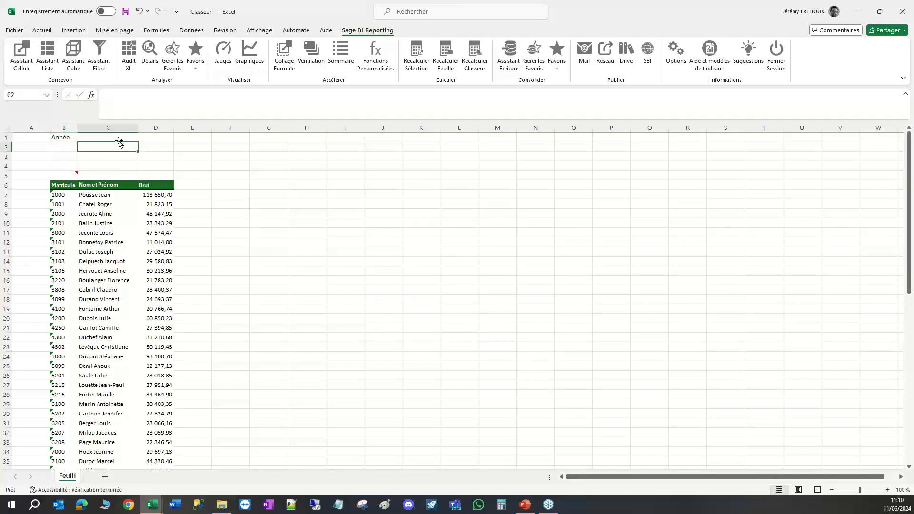
left_click(118, 138)
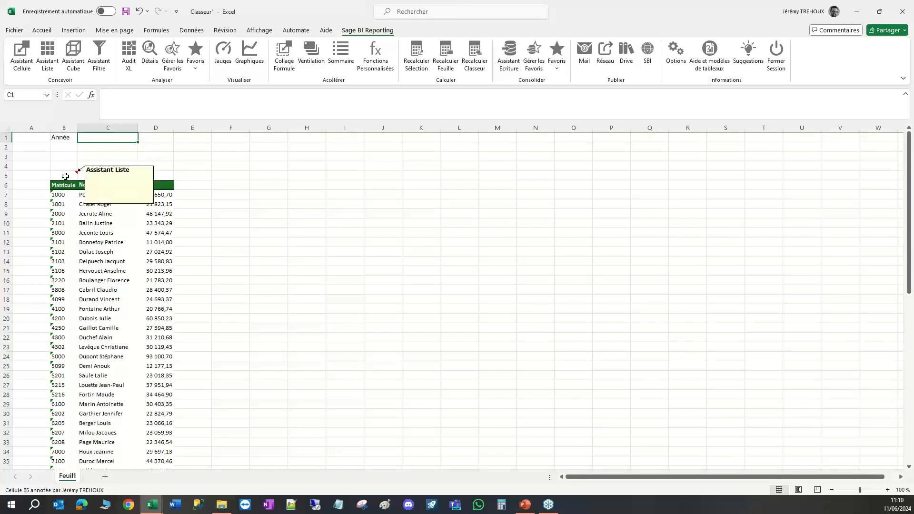
Edit the list in B5 so its Paie - Année filter refers to cell $C$1 instead of a fixed year.
left_click(65, 176)
double_click(66, 176)
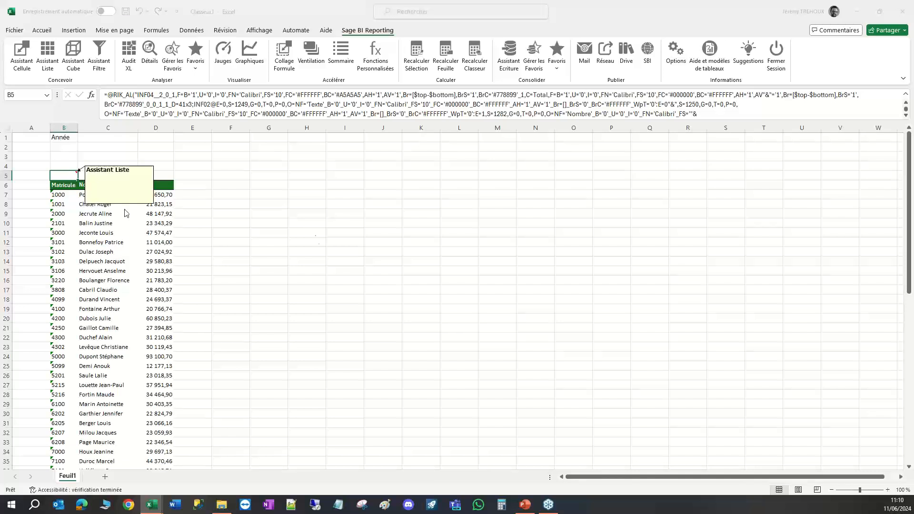
left_click(519, 125)
left_click_drag(520, 125, 476, 127)
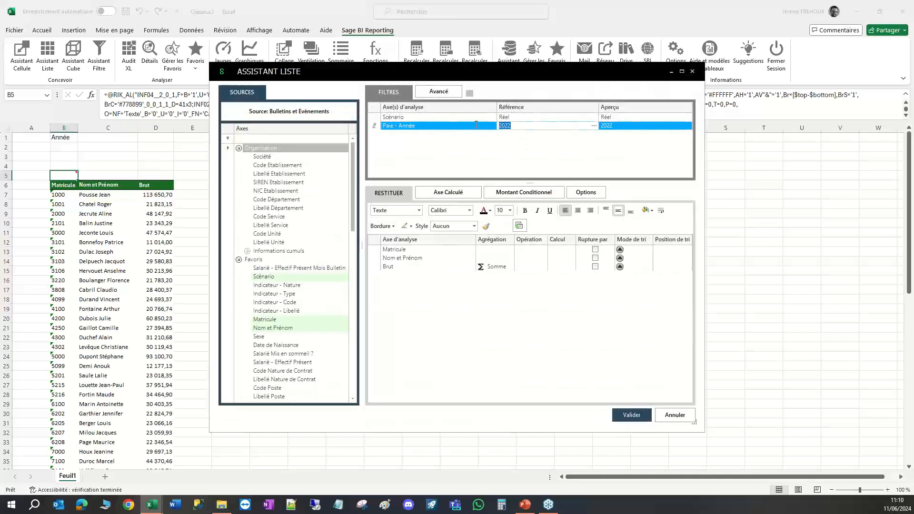
key("Delete")
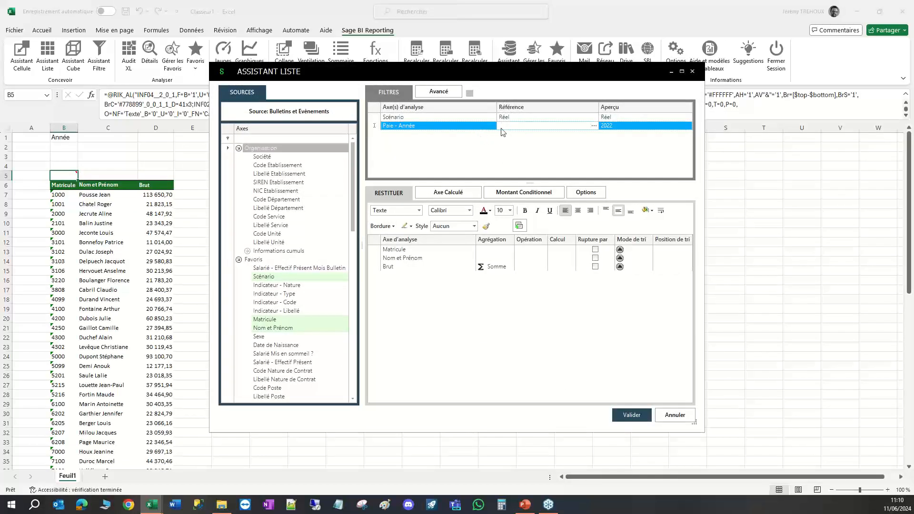
left_click(105, 139)
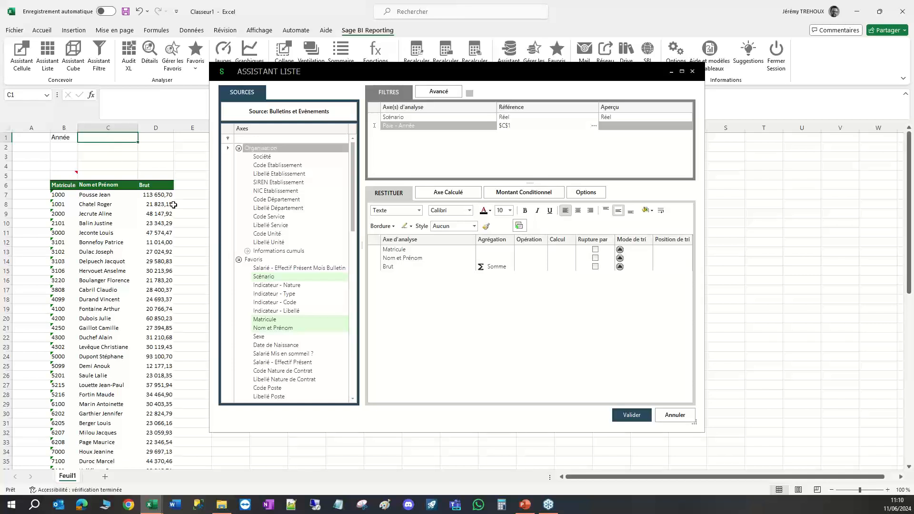
left_click(632, 416)
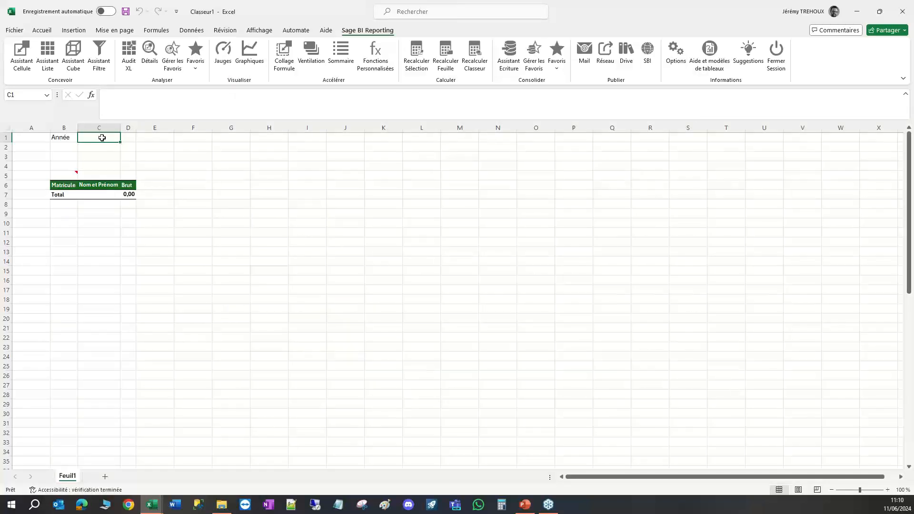
Enter 2022 as the filter year in cell C1, and change it to 2023.
type("2022")
key("Return")
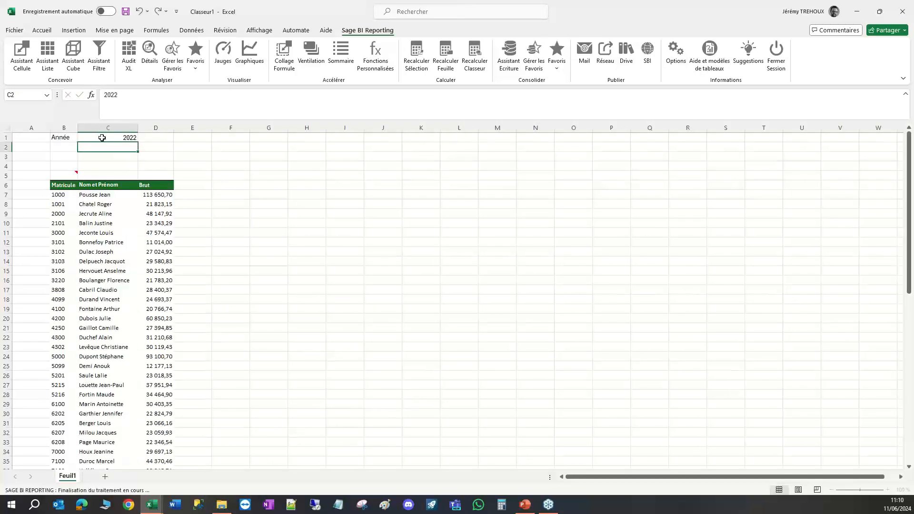
left_click(102, 137)
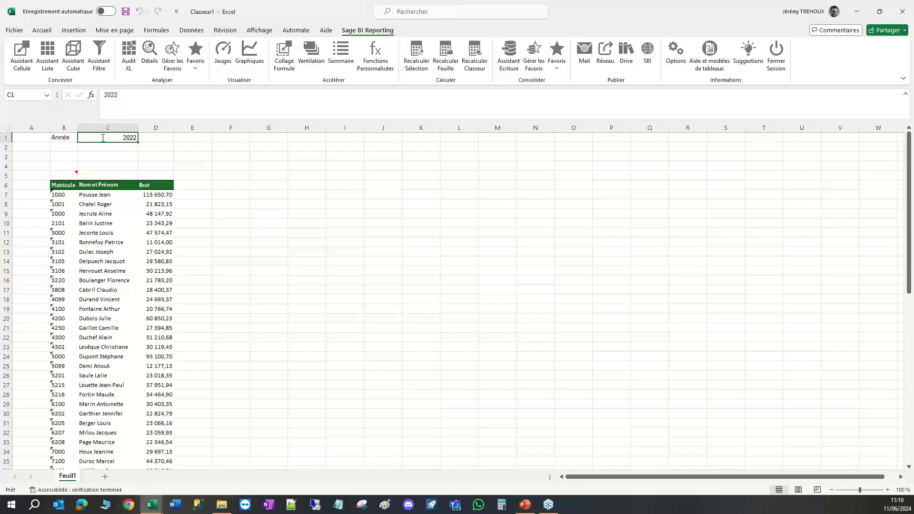
type("2023")
key("Return")
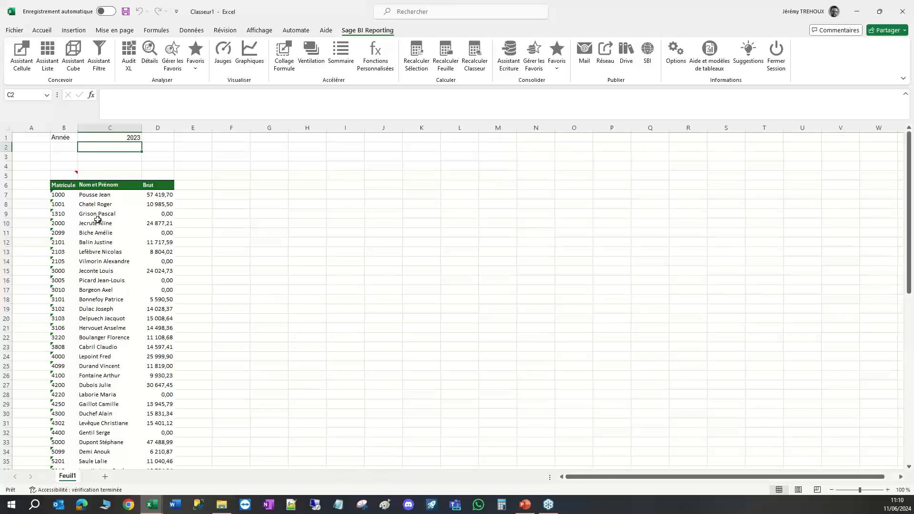
Edit the list in B5 to add Libellé Département as its first column, ahead of Matricule, and regenerate it.
left_click(64, 174)
double_click(65, 174)
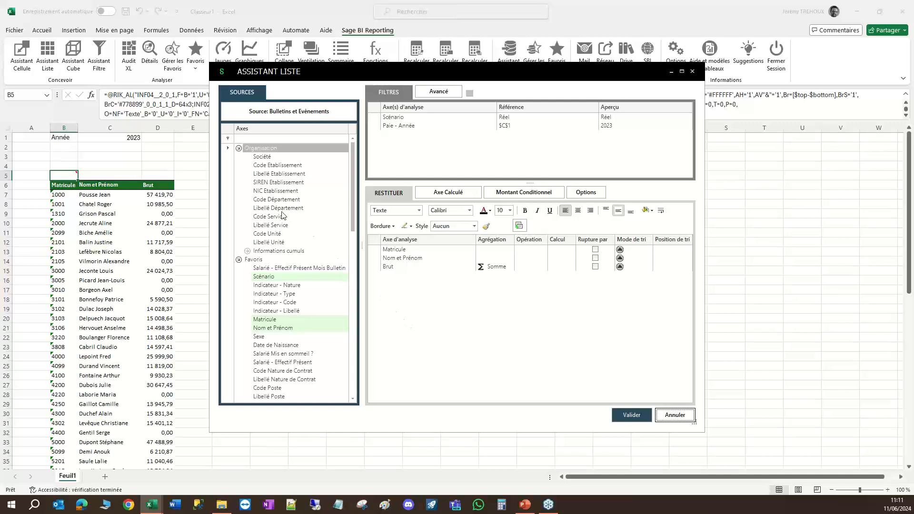
left_click(264, 208)
left_click_drag(261, 211, 406, 303)
left_click(412, 276)
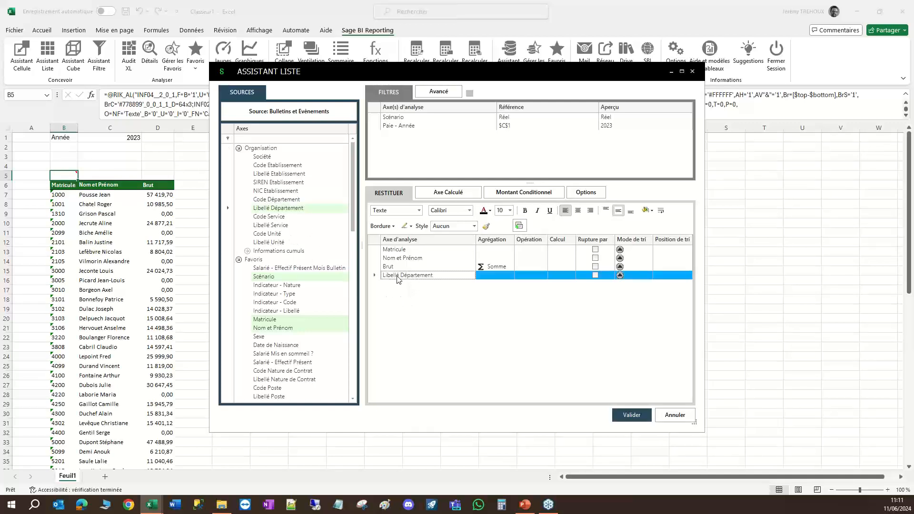
left_click_drag(399, 279, 394, 251)
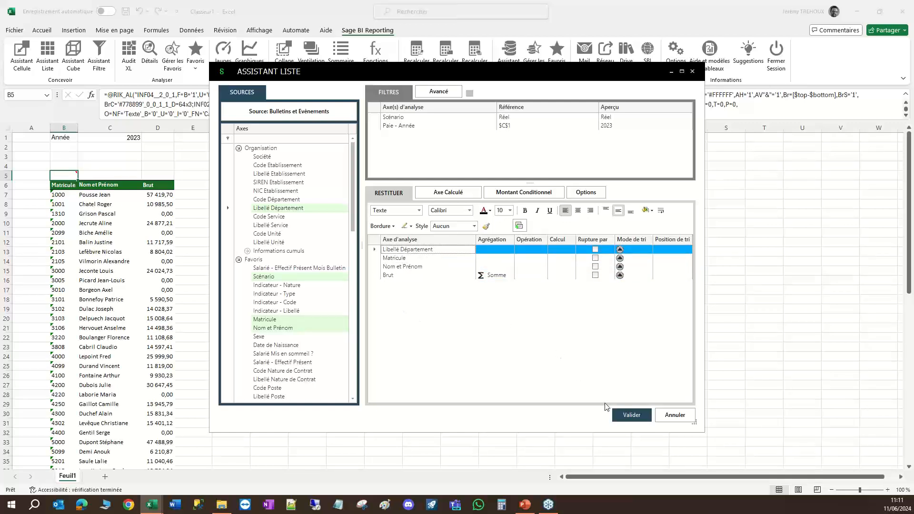
left_click(629, 414)
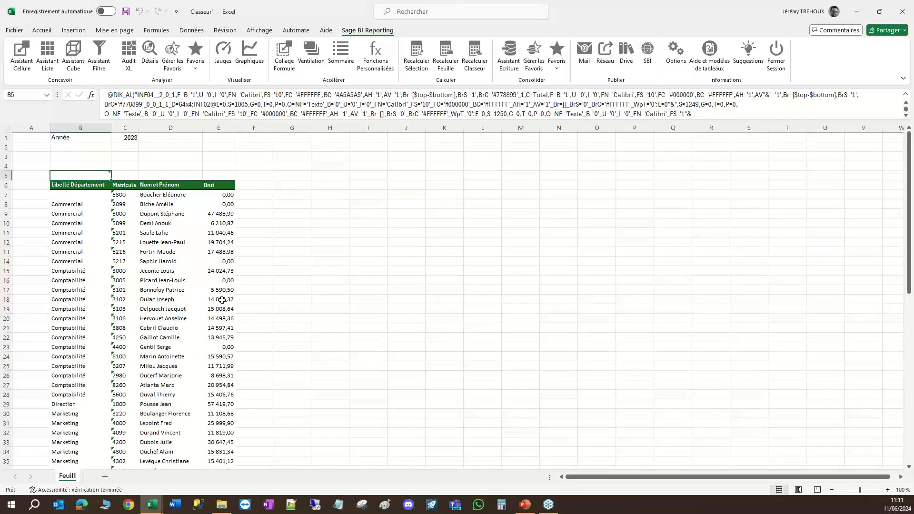
Edit the list in B5 to break by Libellé Département and give Brut a green-yellow-red colour-scale conditional format, and regenerate it.
double_click(83, 176)
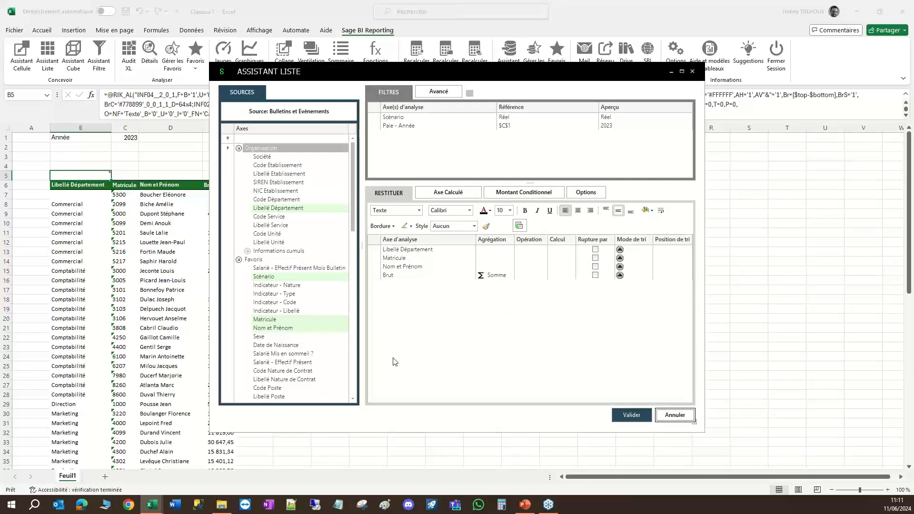
left_click(594, 250)
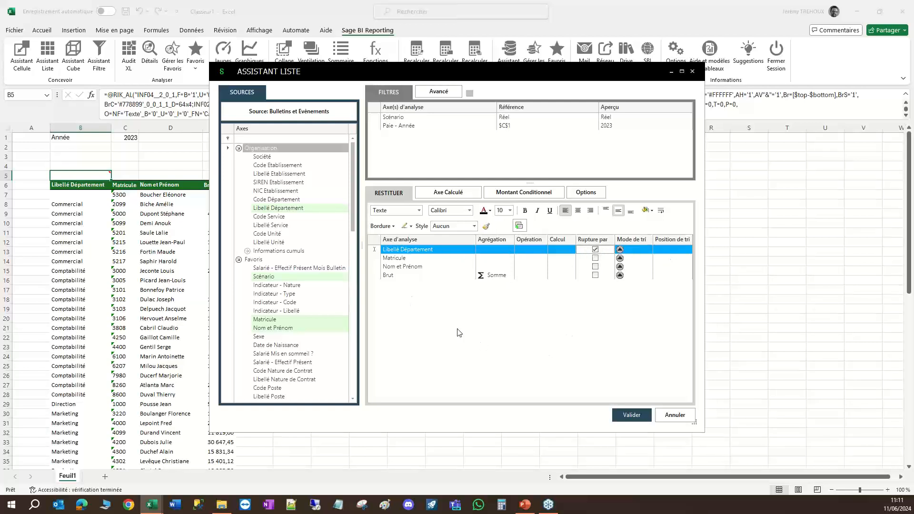
left_click(388, 275)
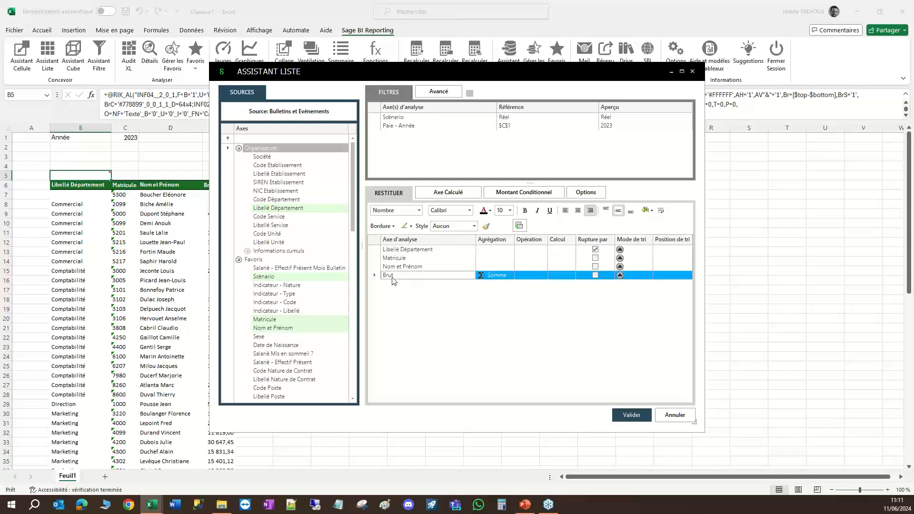
right_click(392, 280)
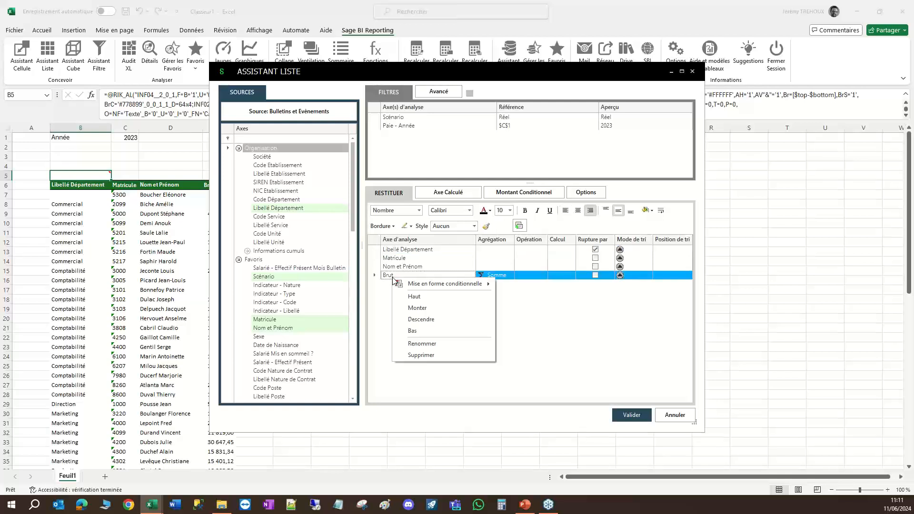
mouse_move(444, 283)
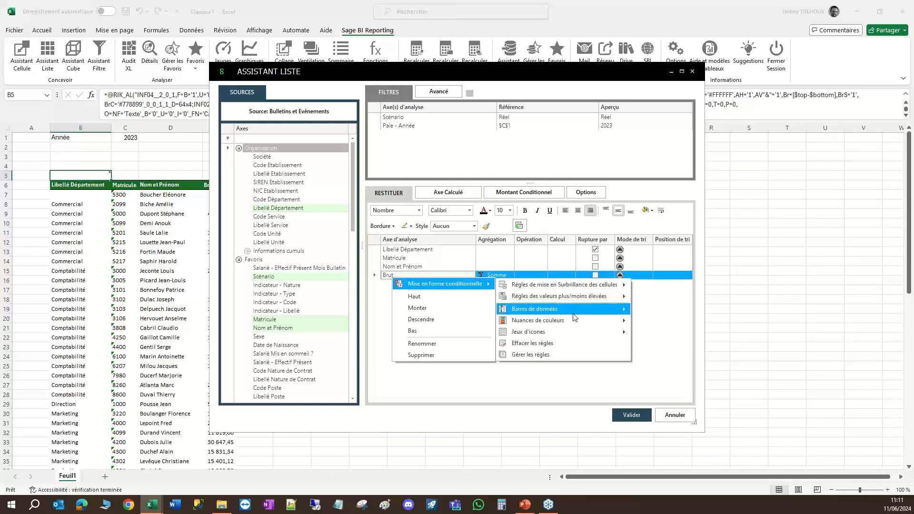
mouse_move(575, 318)
left_click(643, 326)
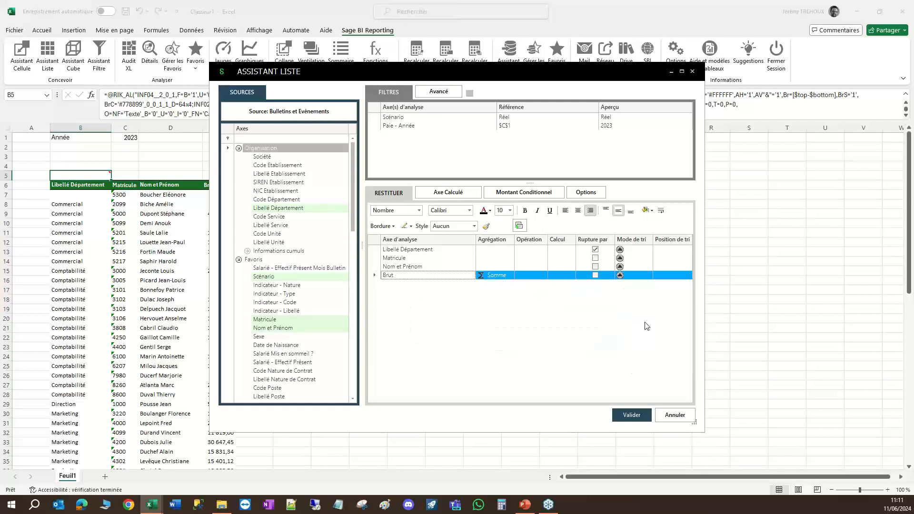
left_click(638, 416)
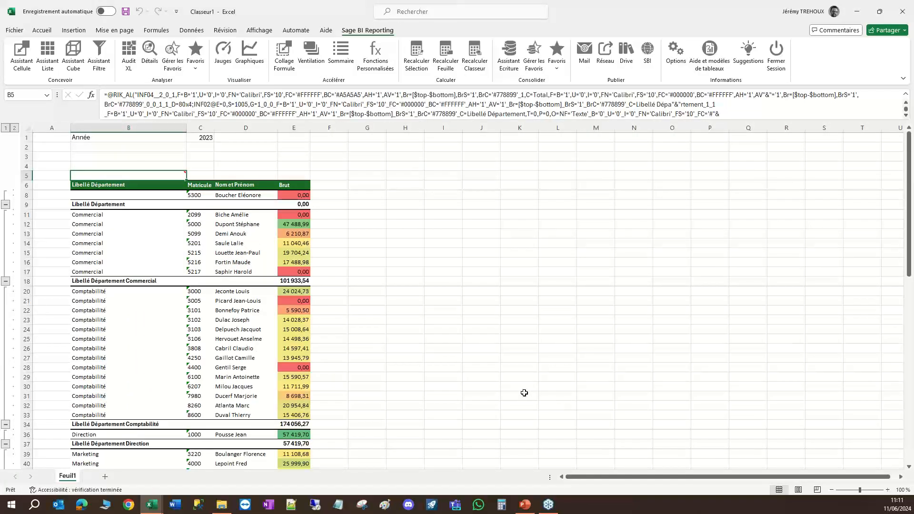
Examine the formula behind the list in cell B5.
left_click(388, 273)
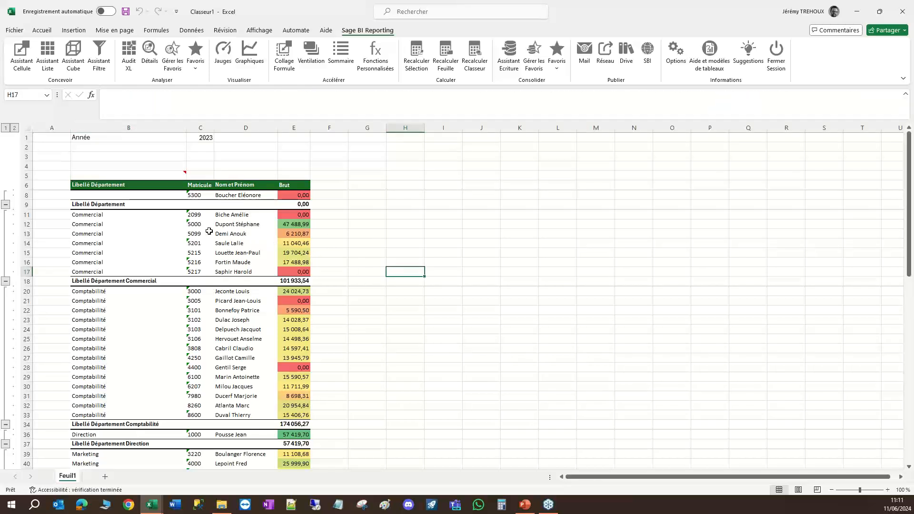
left_click(125, 175)
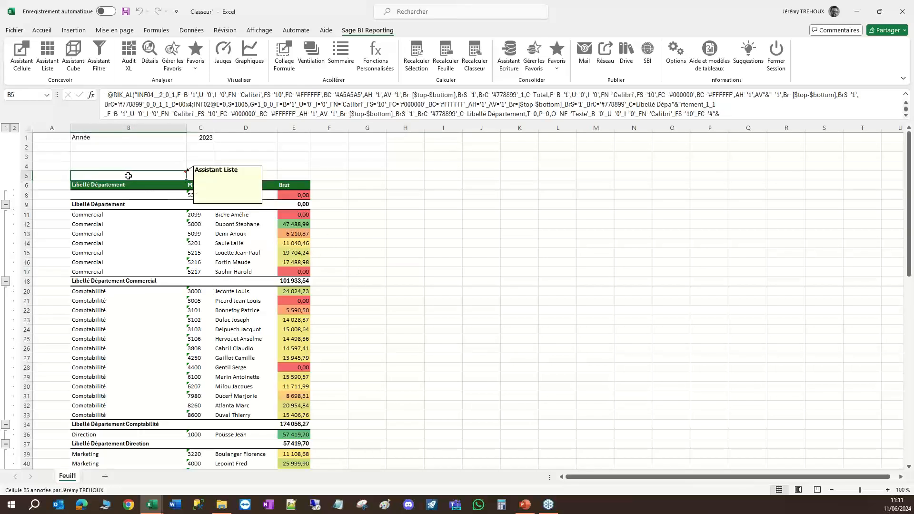
left_click(400, 95)
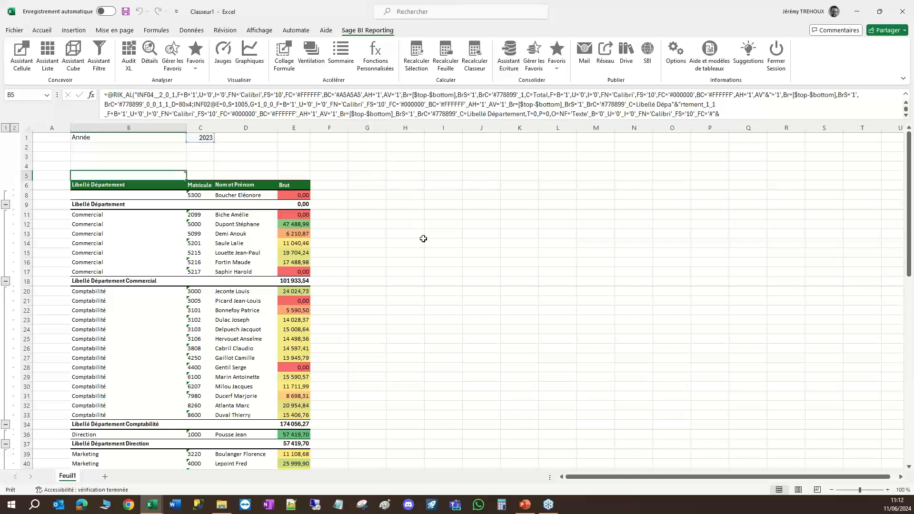
left_click(490, 252)
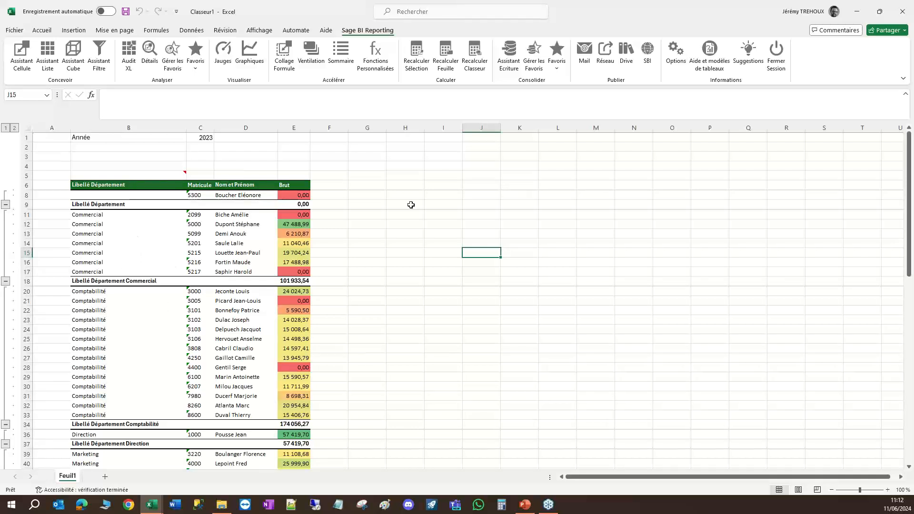
Copy the list in cell B5 and paste it into cell I5.
right_click(144, 177)
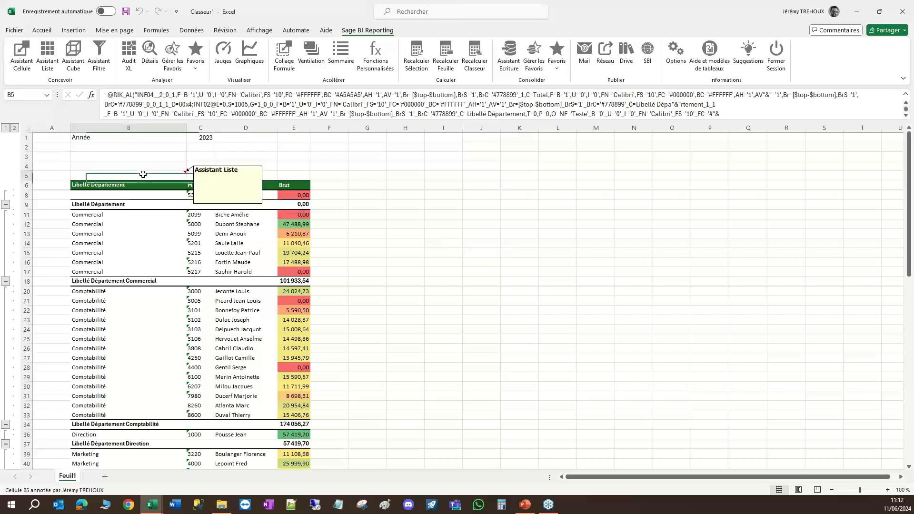
left_click(180, 205)
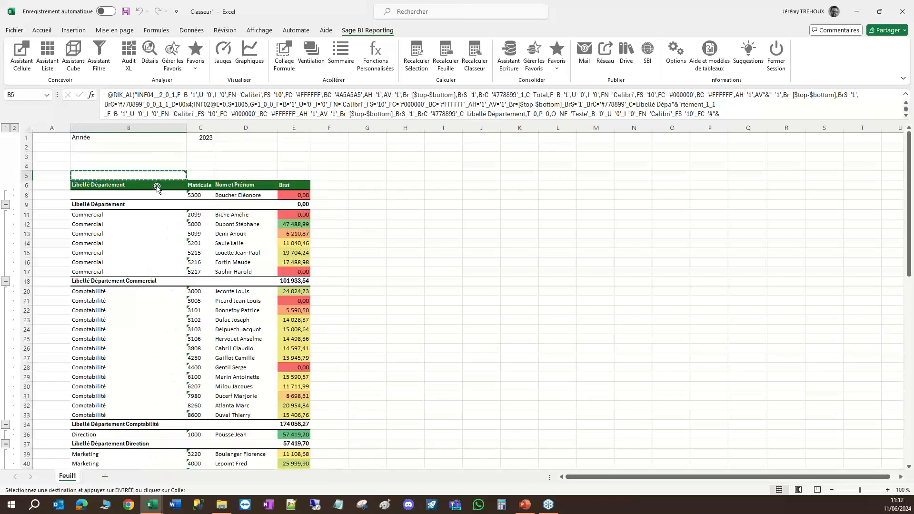
left_click(436, 177)
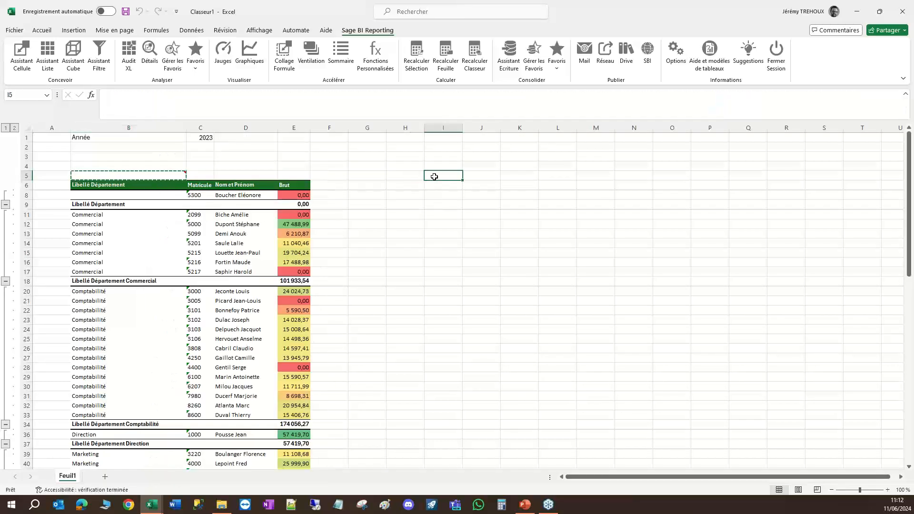
right_click(437, 179)
left_click(459, 242)
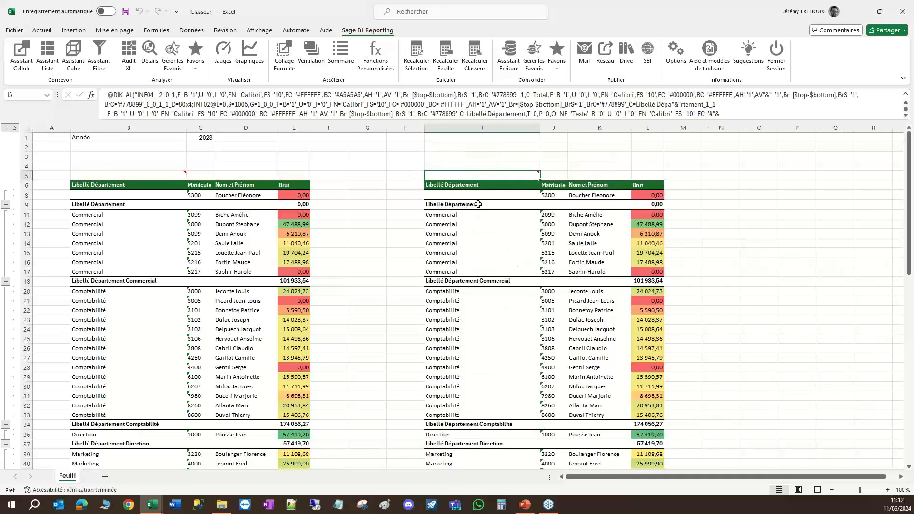
Edit the list in I5 to replace Libellé Département with Libellé Service as first column, break by it, and regenerate the list.
mouse_move(468, 175)
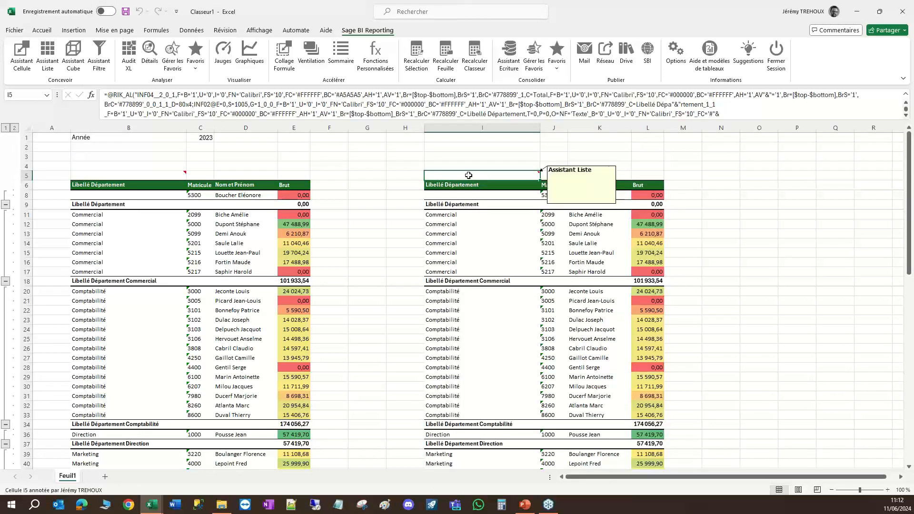
double_click(468, 175)
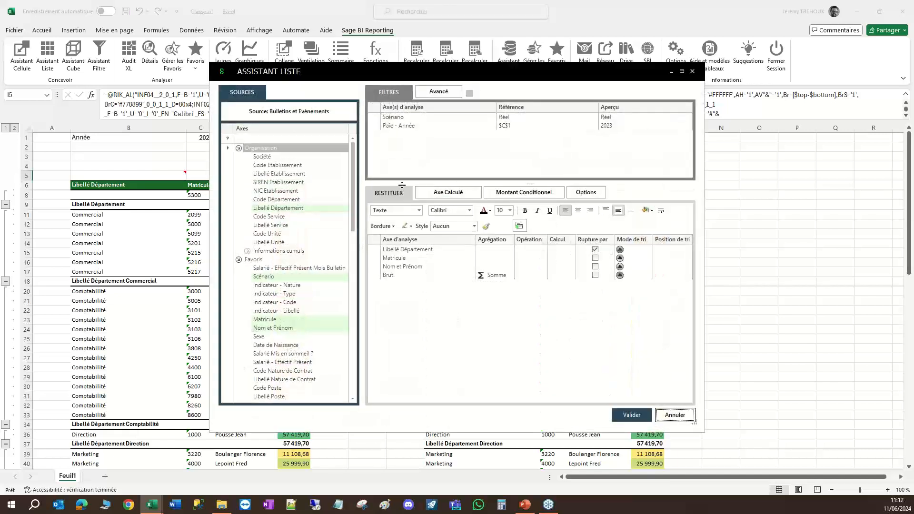
left_click(396, 252)
mouse_move(396, 252)
left_mouse_down()
mouse_move(295, 268)
mouse_move(291, 236)
mouse_move(401, 291)
mouse_move(393, 250)
left_mouse_up()
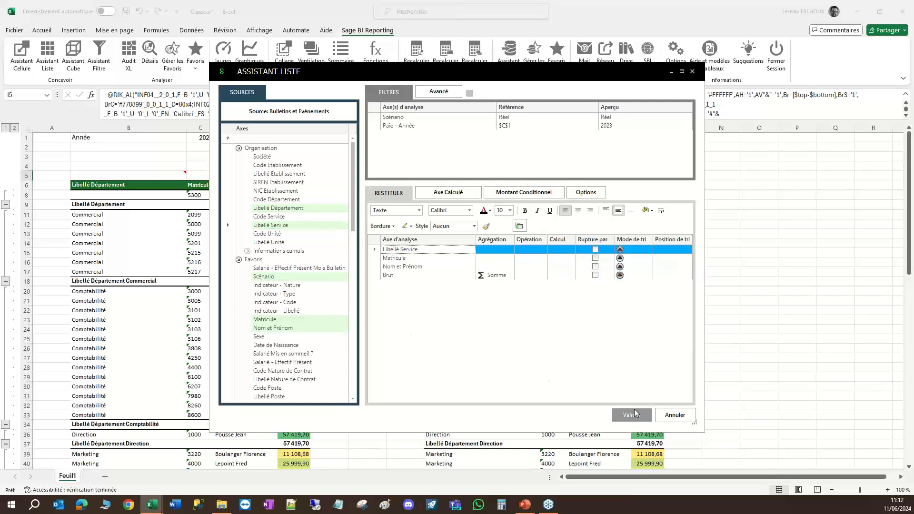
left_click(595, 249)
left_click(631, 414)
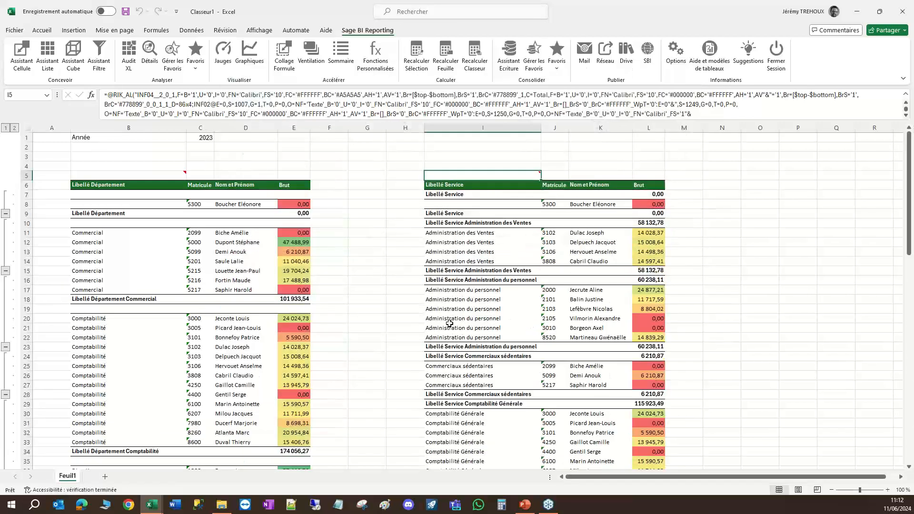
Set the filter year in cell C1 to 2022 to refresh both lists.
left_click(201, 138)
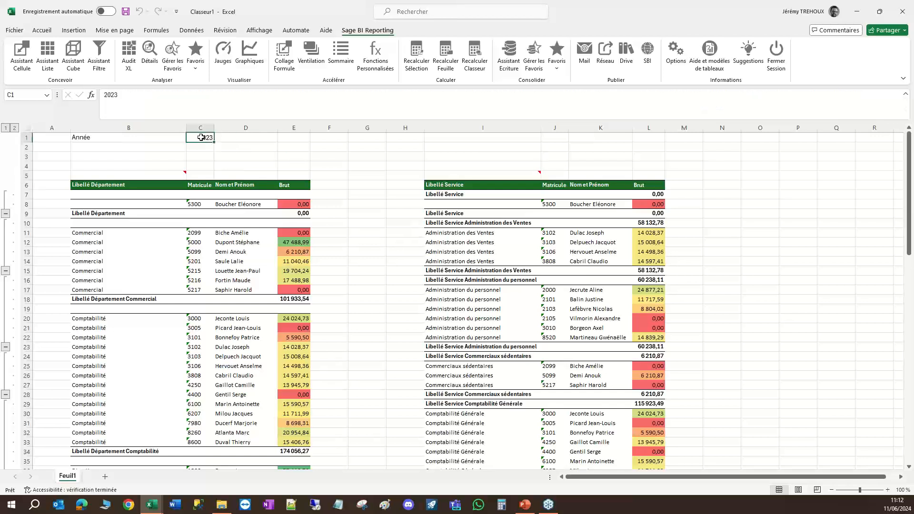
type("2")
key("Return")
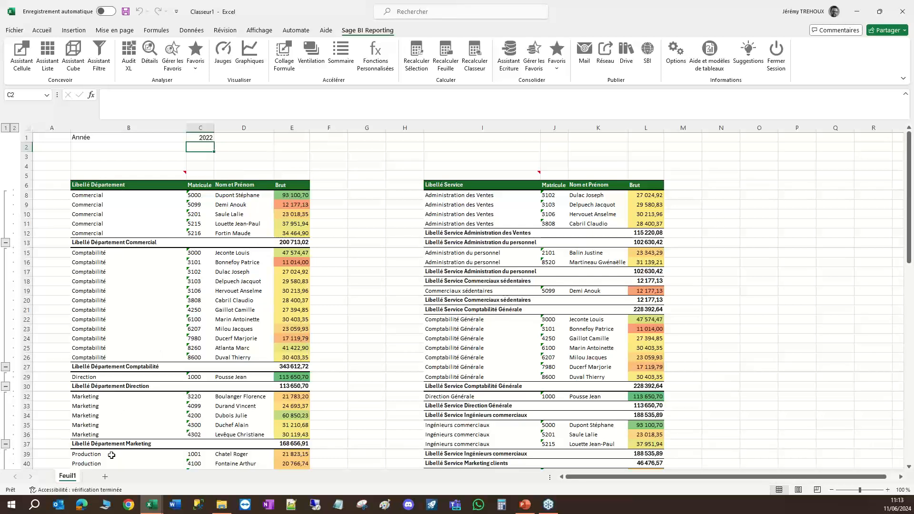
Add a new worksheet and start a cube in cell C5 based on the Sage 100 Paie model Bulletins et Evènements.
left_click(105, 478)
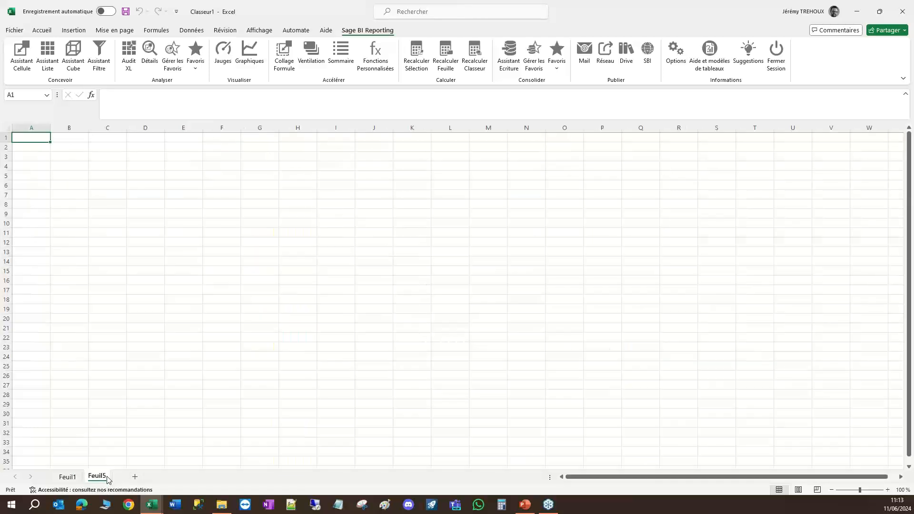
left_click(106, 175)
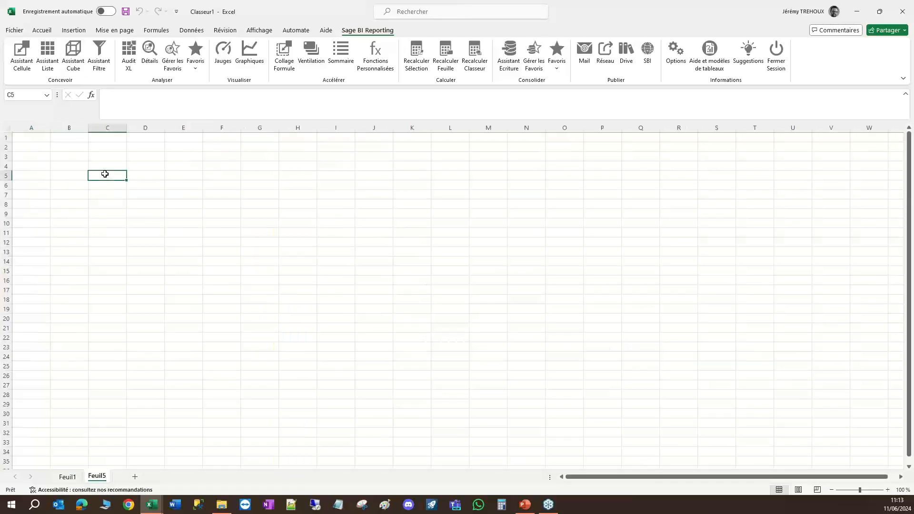
left_click(65, 67)
left_click(285, 114)
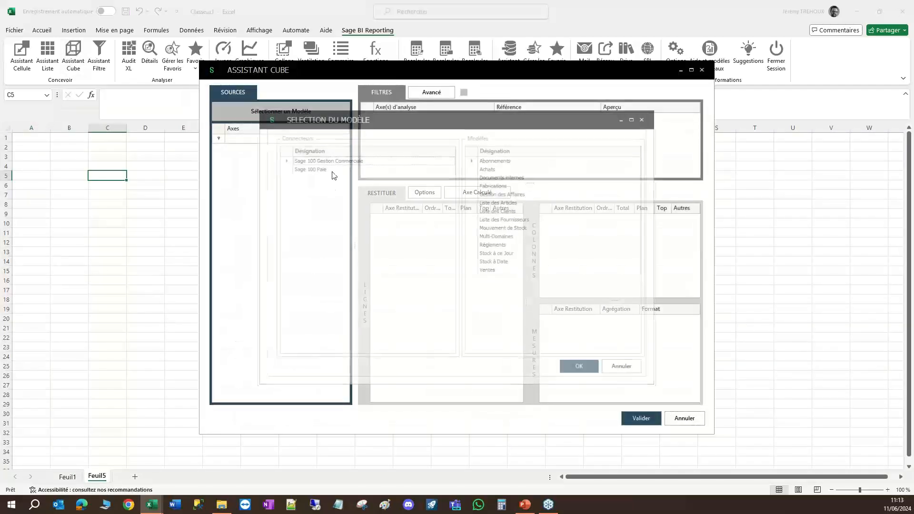
left_click(318, 169)
left_click(497, 160)
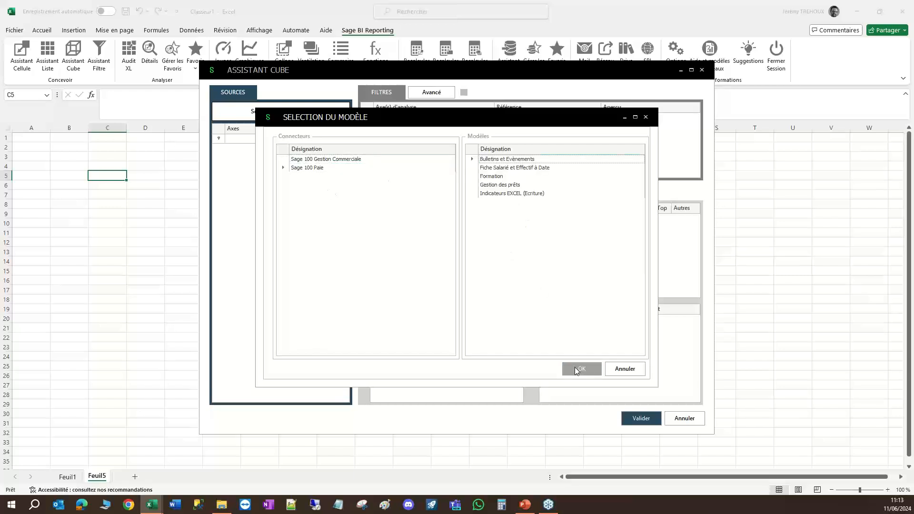
left_click(576, 369)
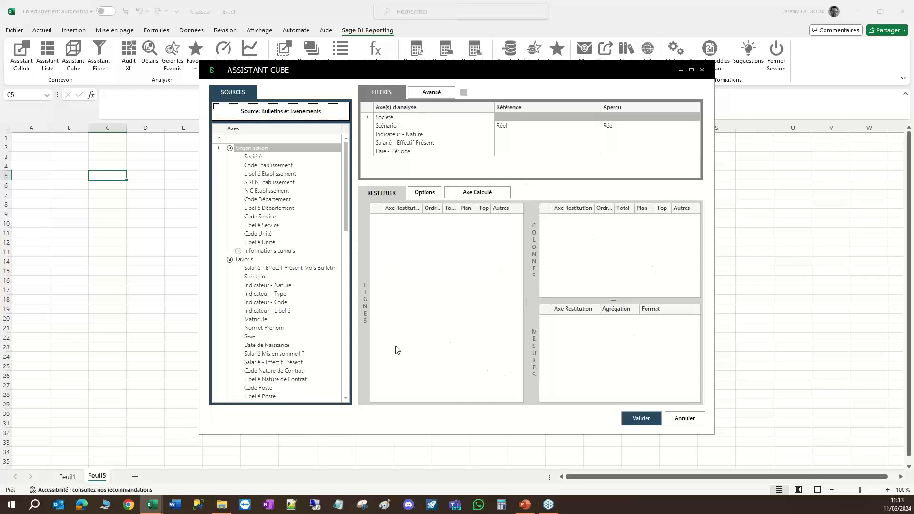
Lay out the cube with Libellé Département in rows, Paie - Mois in columns and the salary amount Brut as measure.
left_click_drag(276, 212, 424, 294)
left_click_drag(347, 217, 348, 305)
left_click(255, 268)
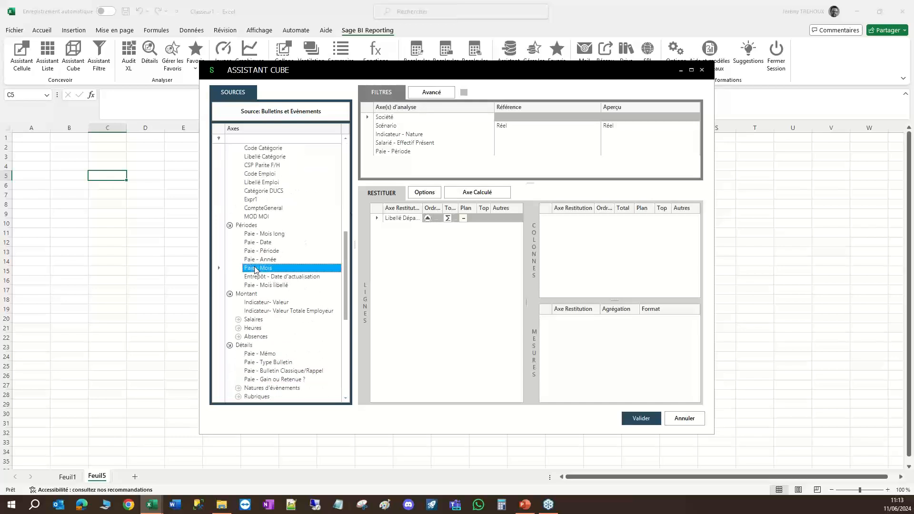
left_click_drag(248, 271, 620, 266)
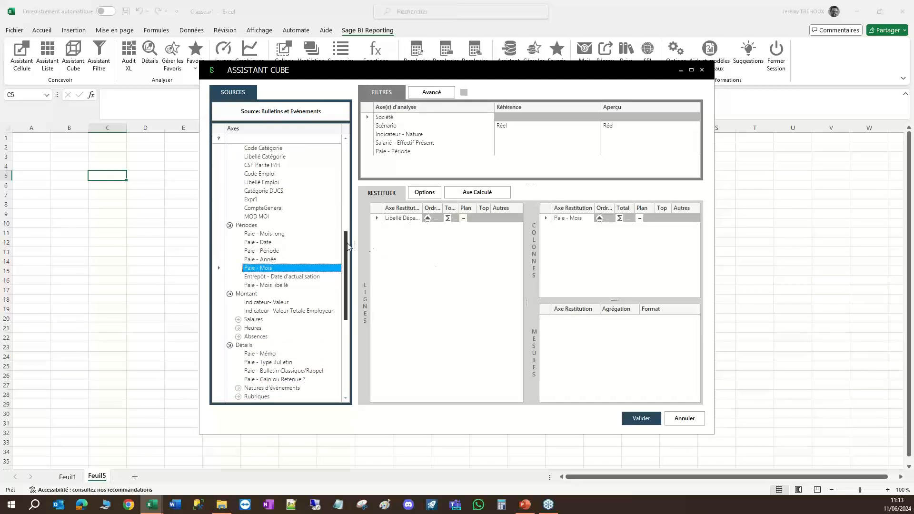
left_click_drag(348, 247, 348, 281)
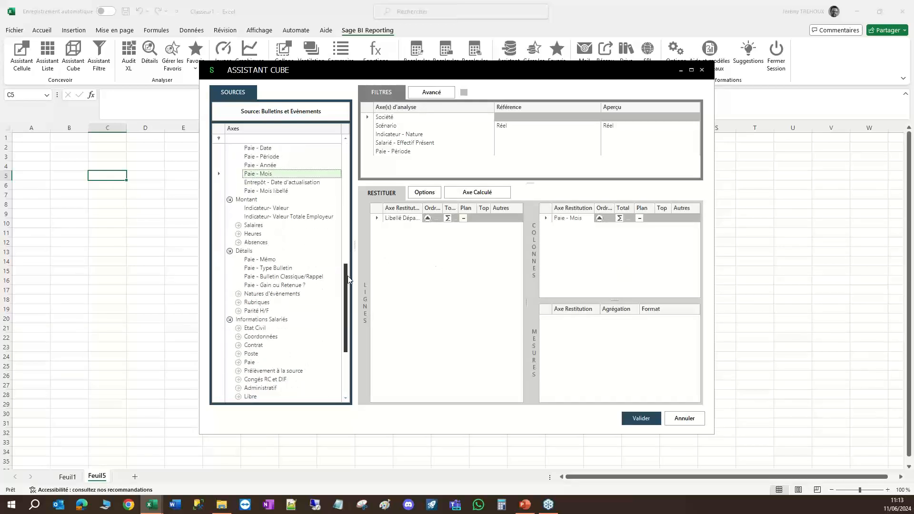
left_click(238, 225)
left_click_drag(259, 235, 578, 363)
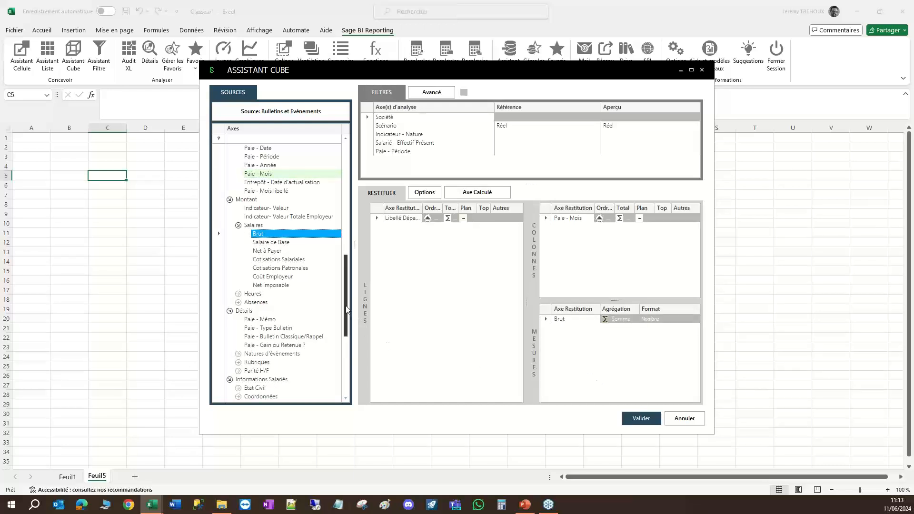
scroll(341, 287, "up", 2)
scroll(341, 286, "up", 5)
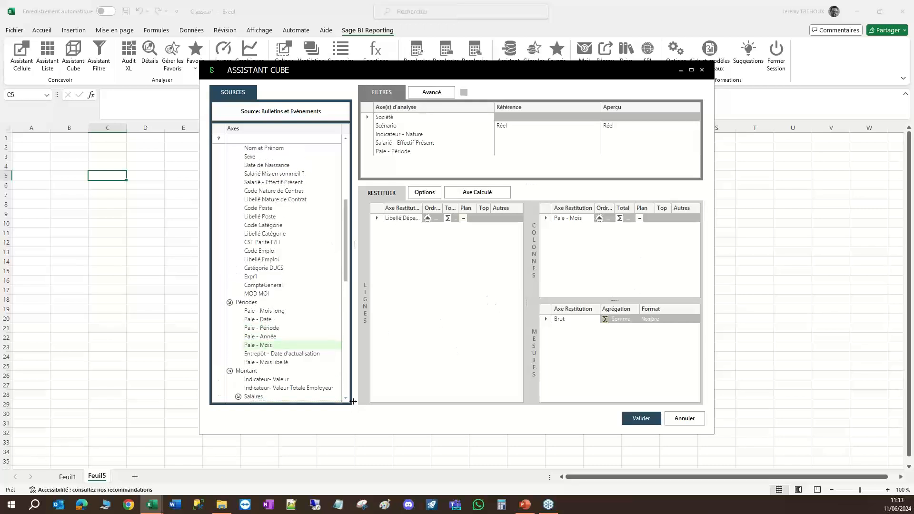
Filter the cube on Paie - Année using cell C1 of Feuil1 as reference, and generate it on Feuil5.
left_click_drag(346, 260, 340, 283)
left_click_drag(260, 277, 481, 166)
left_click(514, 162)
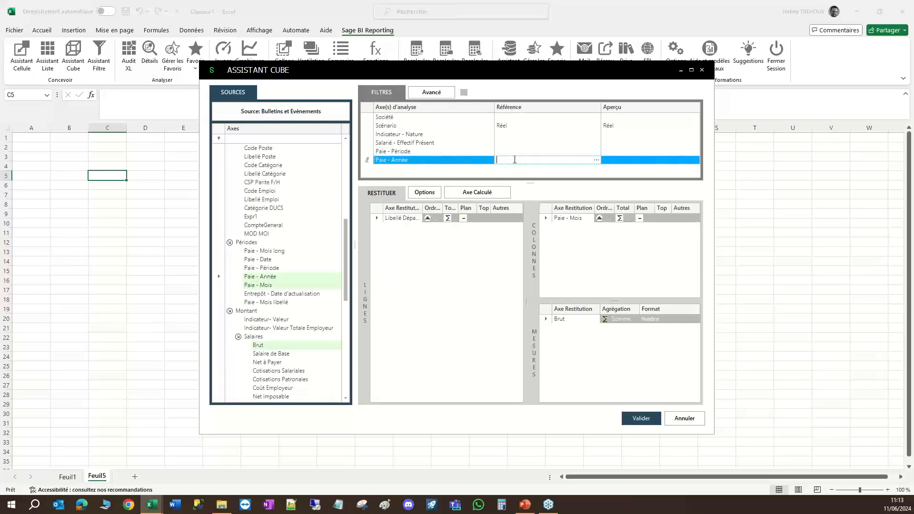
left_click(68, 476)
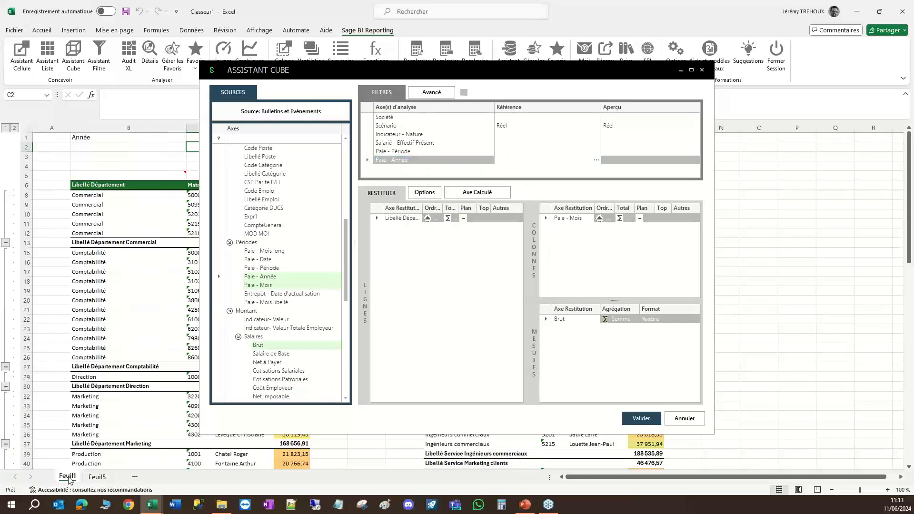
left_click(193, 137)
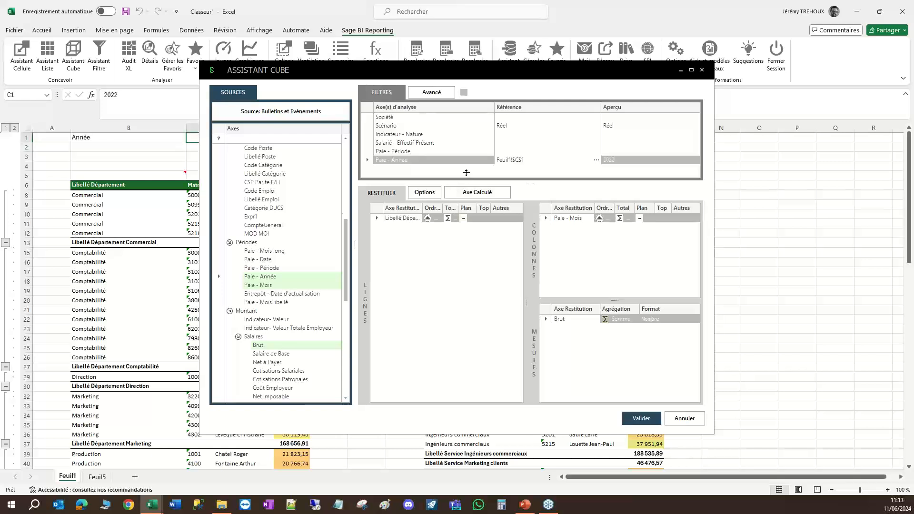
left_click(635, 418)
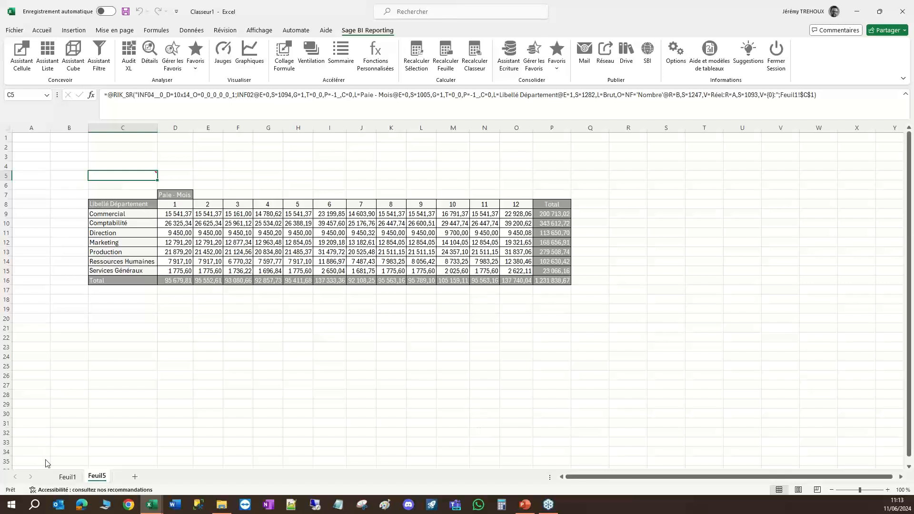
left_click(67, 476)
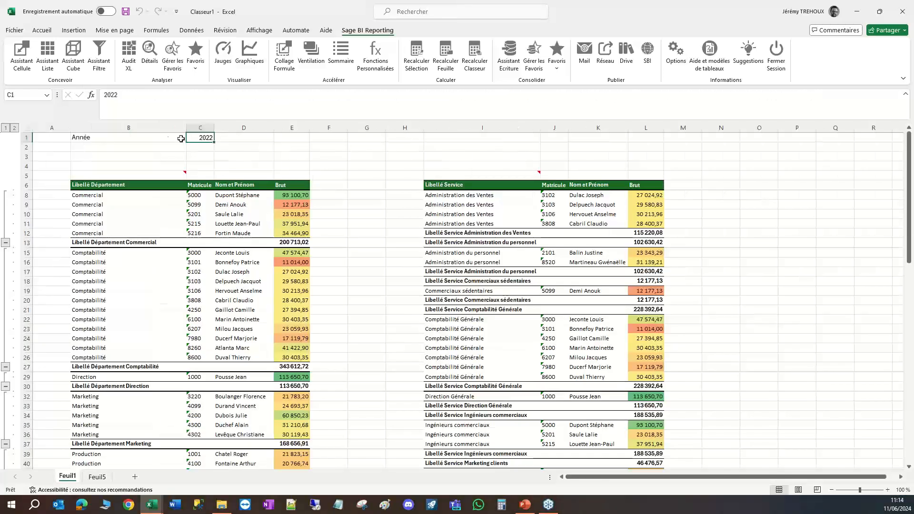
left_click(97, 476)
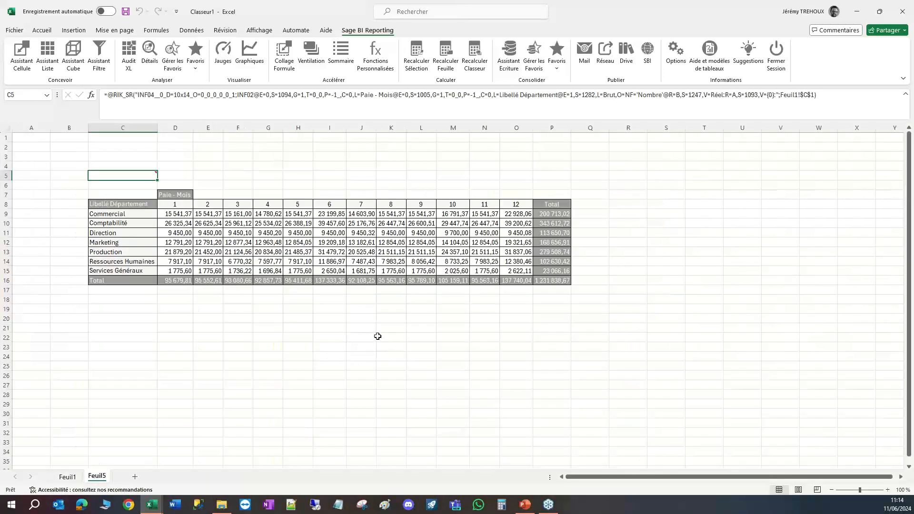
Merge and center cells E1:O2 above the cube on Feuil5 and give them thick outside borders.
left_click_drag(207, 136, 506, 145)
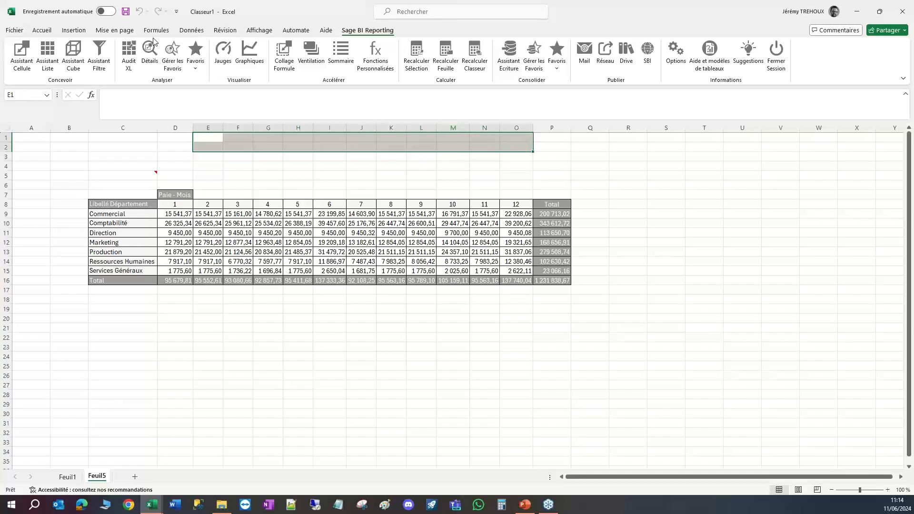
left_click(42, 30)
left_click(270, 64)
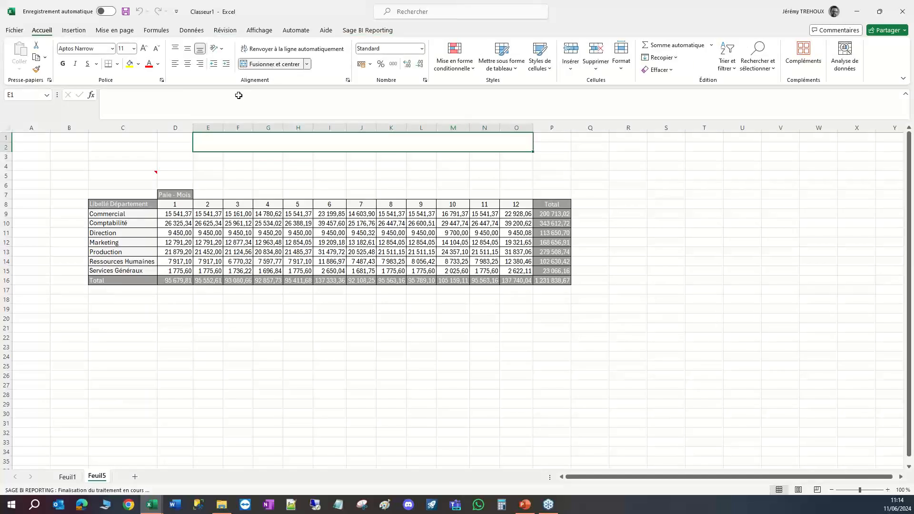
left_click(269, 175)
left_click(311, 145)
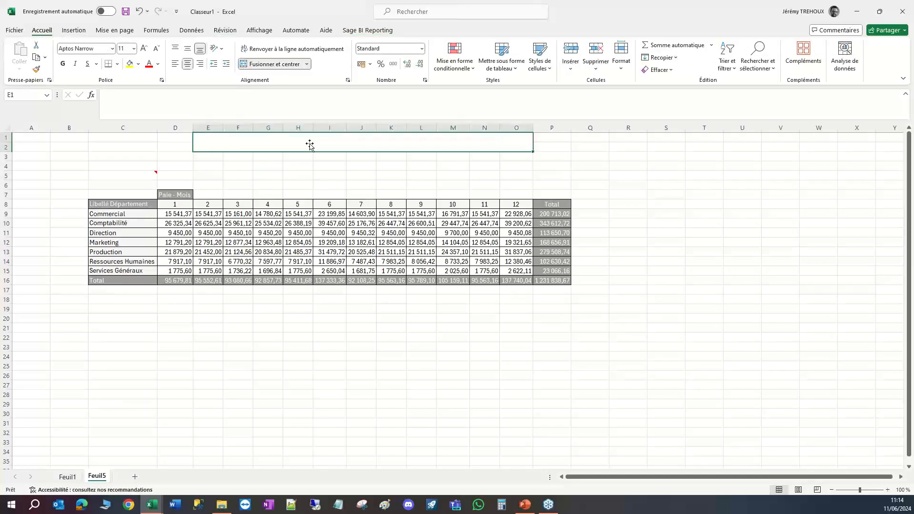
left_click(117, 64)
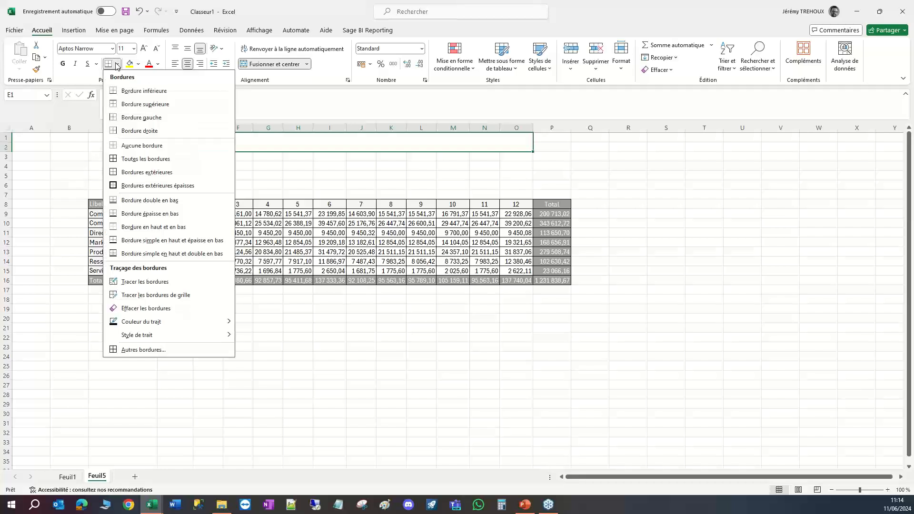
left_click(135, 185)
left_click(351, 164)
left_click(295, 142)
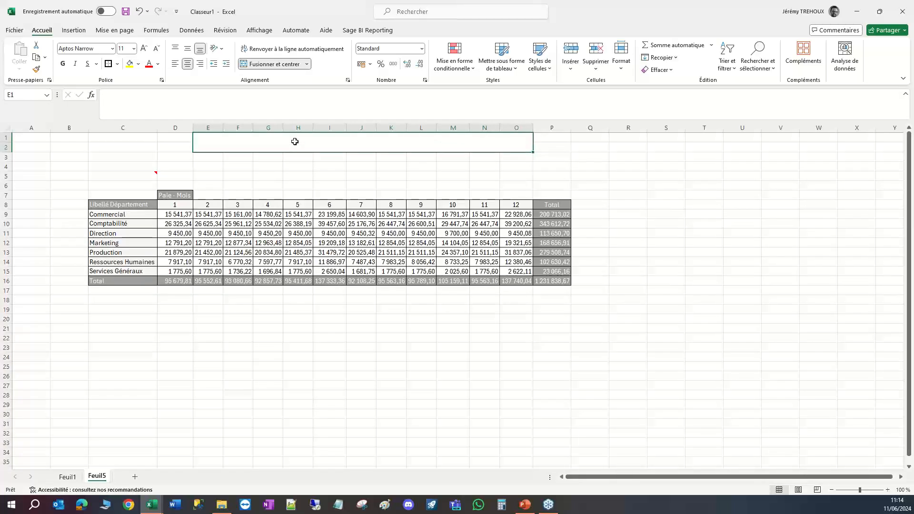
type("+")
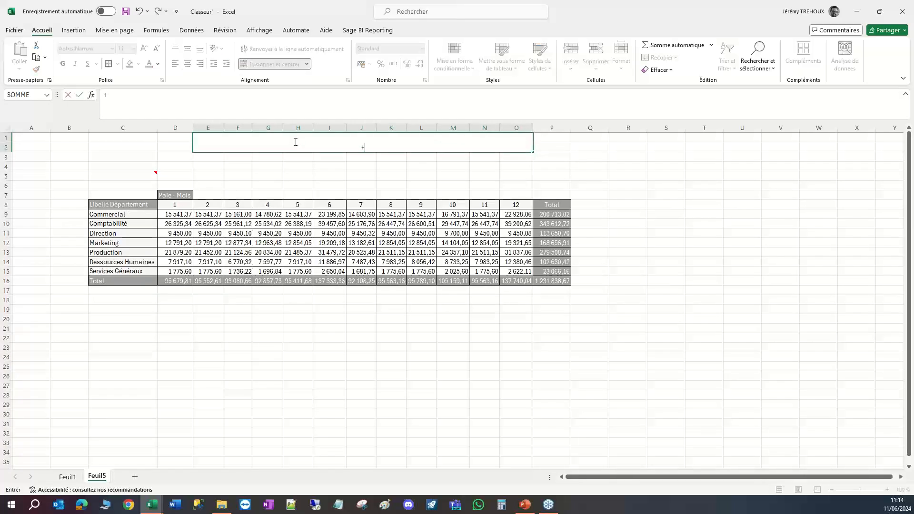
type("3brut")
key("BackSpace")
key("BackSpace")
key("BackSpace")
key("BackSpace")
key("BackSpace")
key("BackSpace")
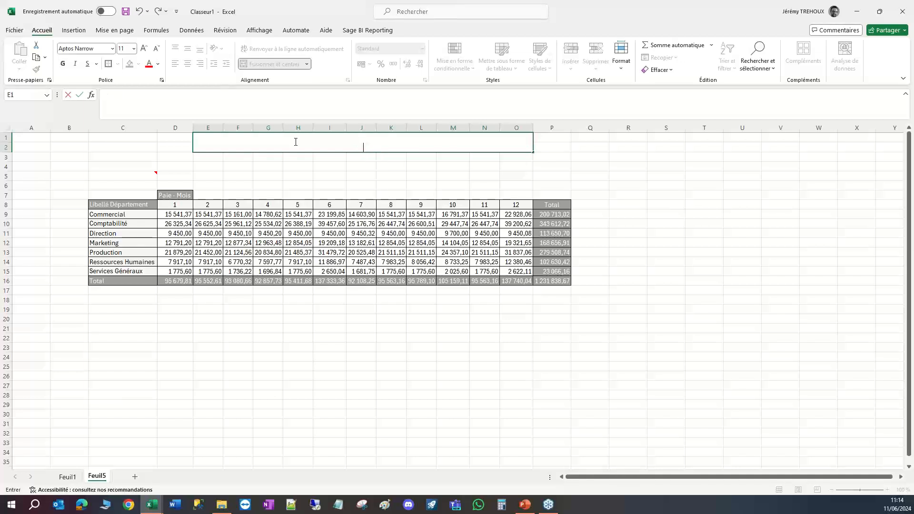
Begin the title formula in the merged cell E1 with +3BRUT PAR D2PARTEMENT 3"&.
type("+3BRUT")
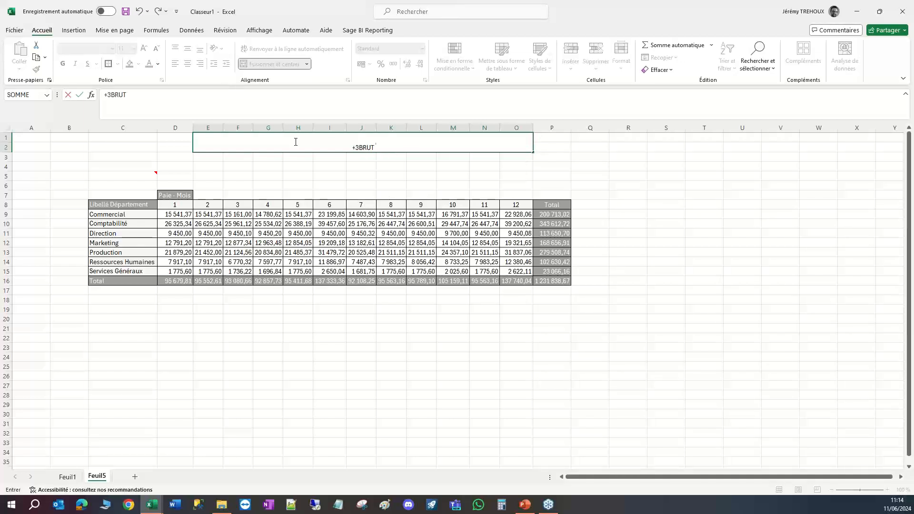
type(" PAR D2")
type("PARTEMENT 3")
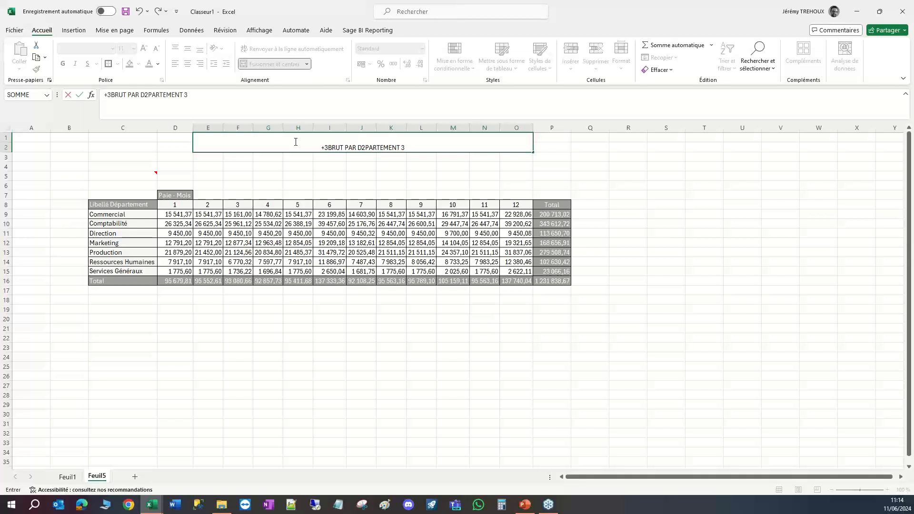
type("1")
key("BackSpace")
type("\"é")
key("BackSpace")
type("&")
Complete the title formula with a reference to the year in Feuil1!C1 and accept the proposed formula correction.
left_click(67, 476)
left_click(208, 139)
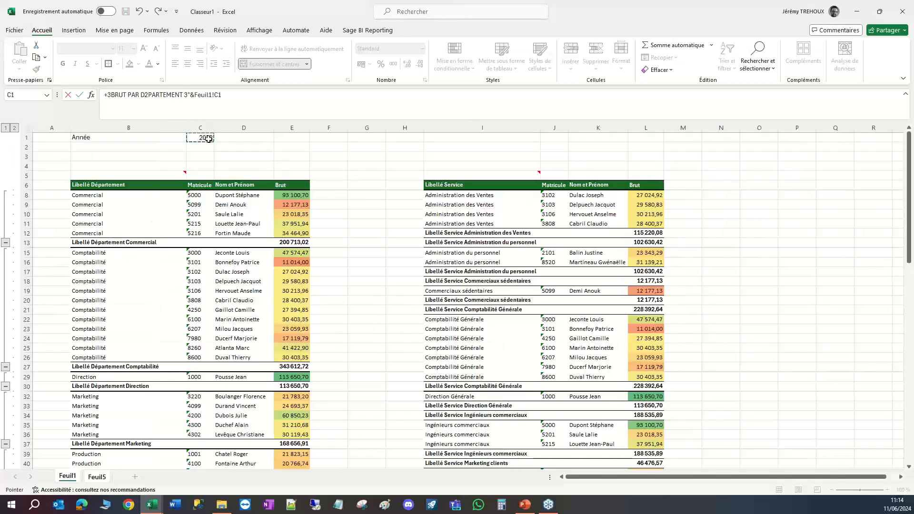
key("Return")
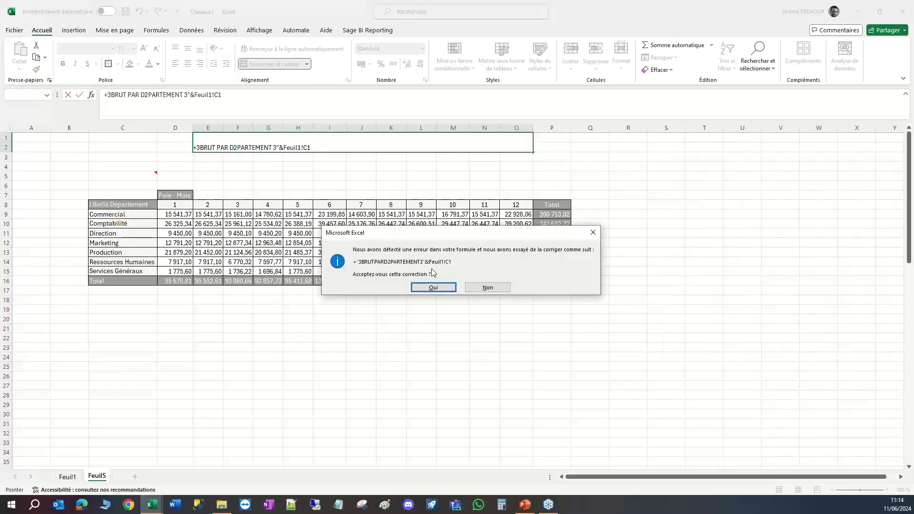
left_click(433, 286)
left_click(136, 106)
left_click(222, 146)
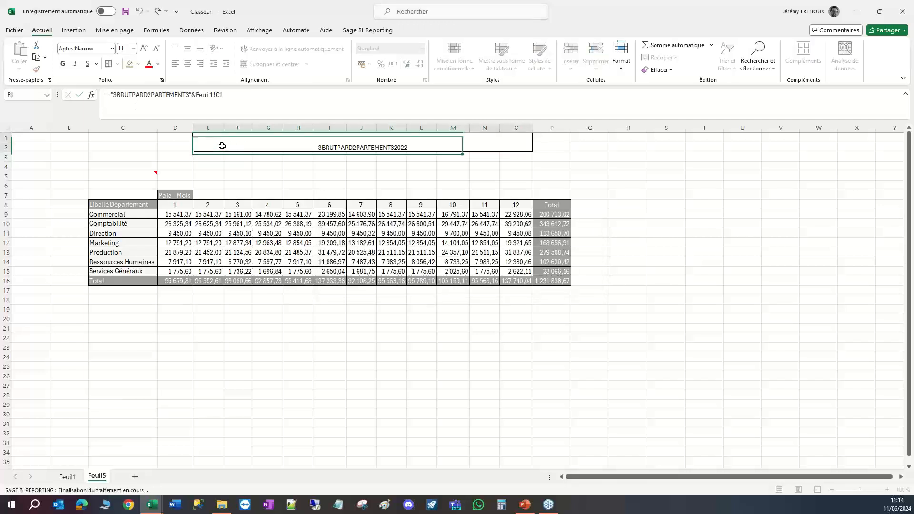
left_click(110, 95)
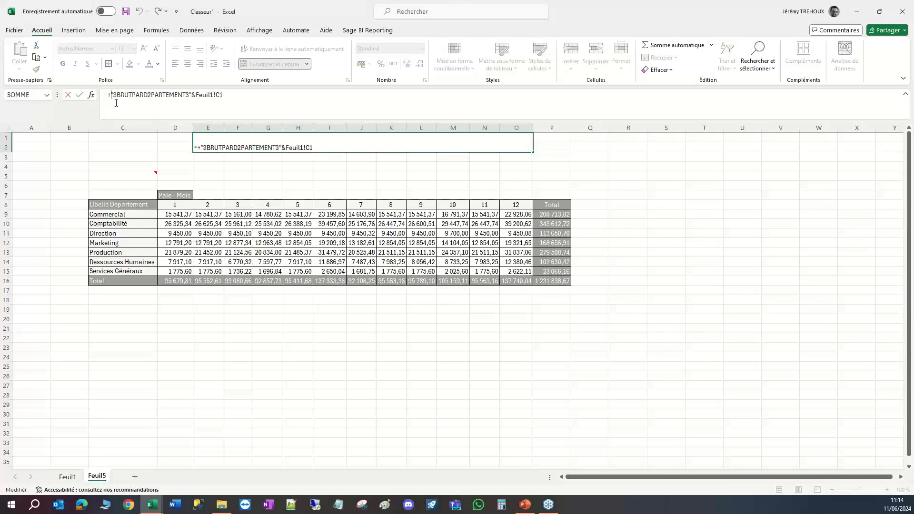
key("Return")
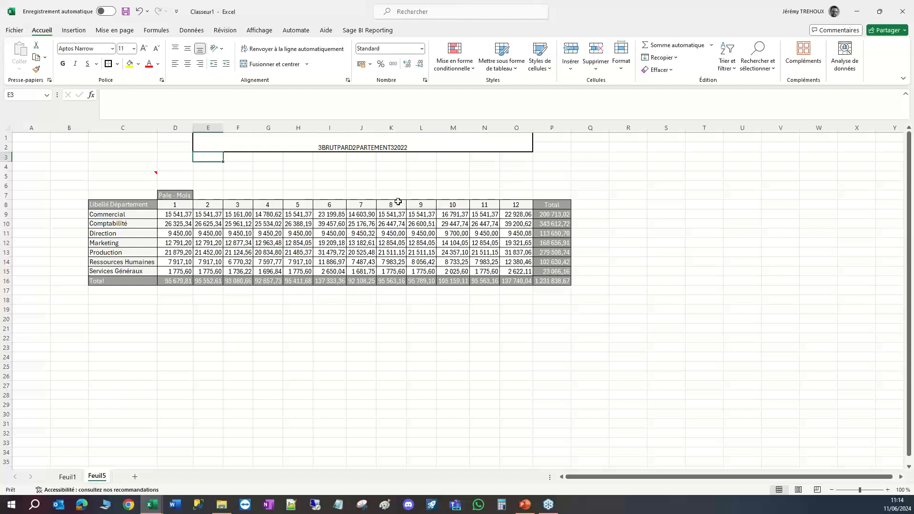
Enter the label BRUT TOTAL in cell B2 of Feuil1, under Année.
left_click(67, 476)
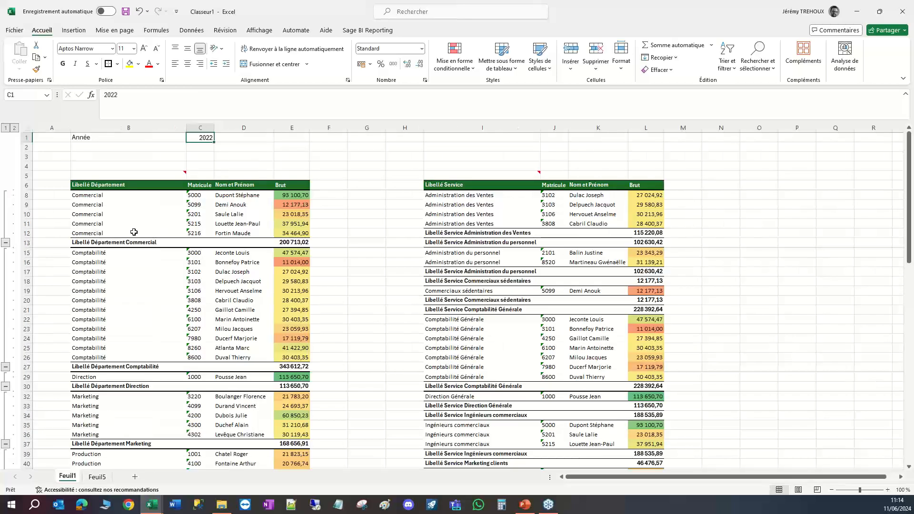
left_click(103, 148)
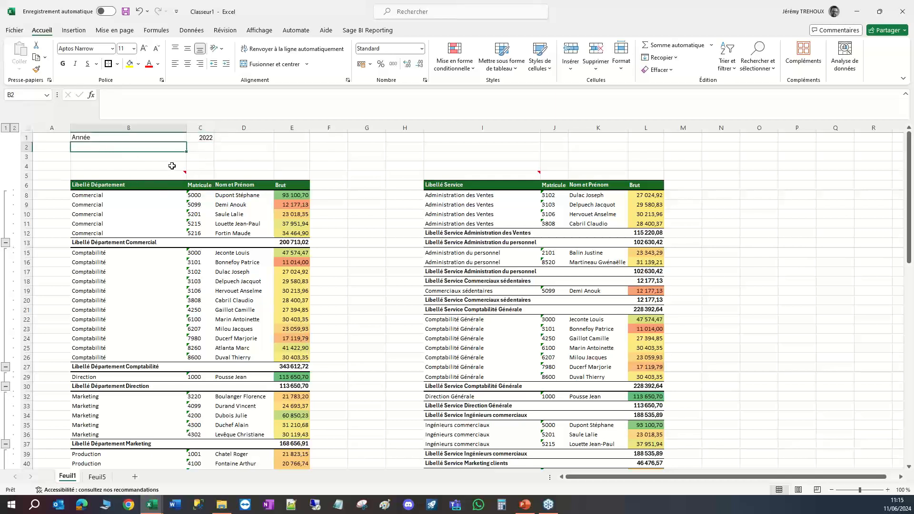
left_click(199, 147)
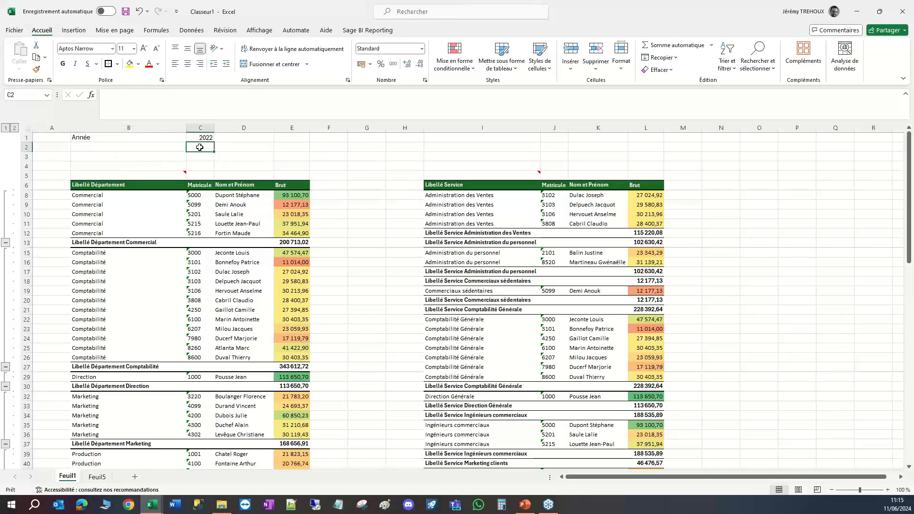
left_click(111, 147)
type("BRUT")
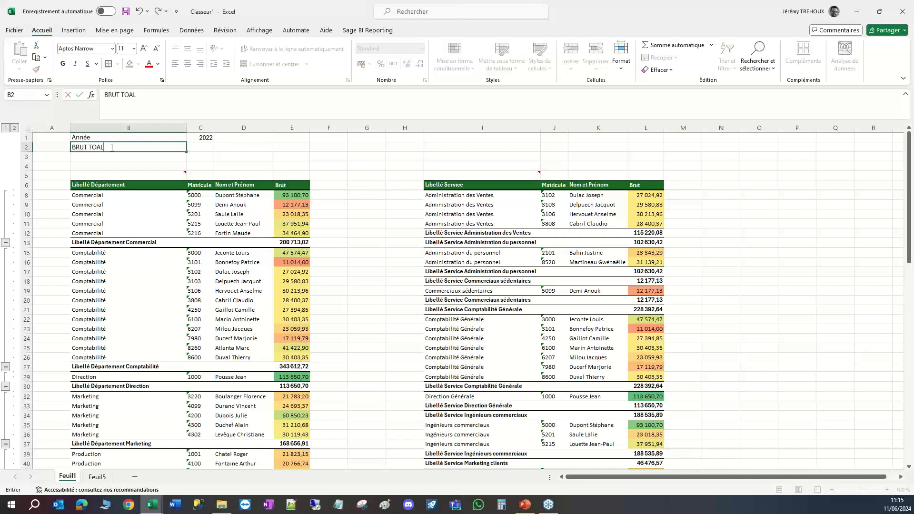
type(" TOAL")
key("BackSpace")
type("t")
key("BackSpace")
type("TAL")
key("Tab")
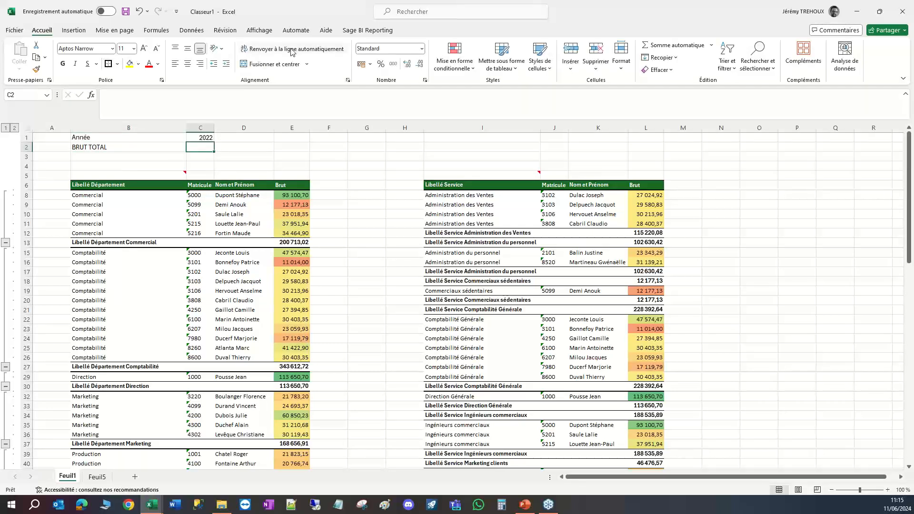
Start a Sage BI Reporting cell formula in C2 based on the Sage 100 Paie model Bulletins et Evènements.
left_click(355, 32)
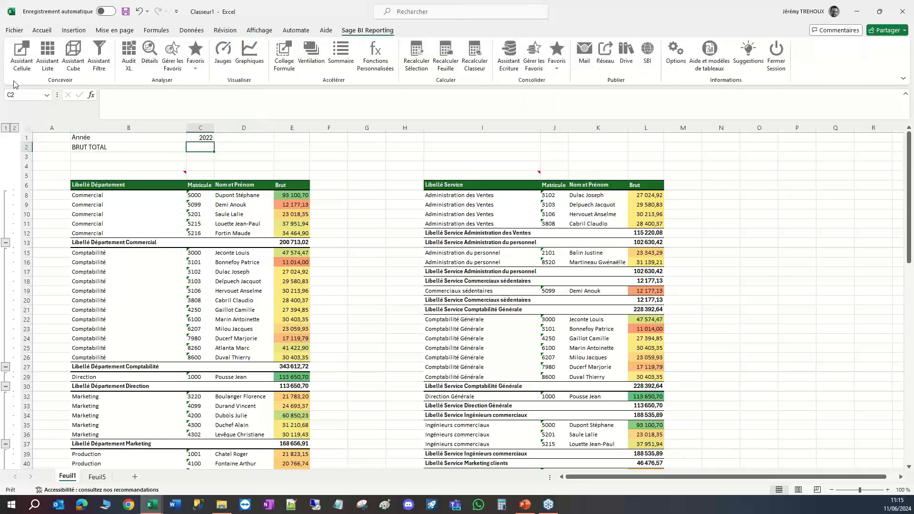
left_click(22, 61)
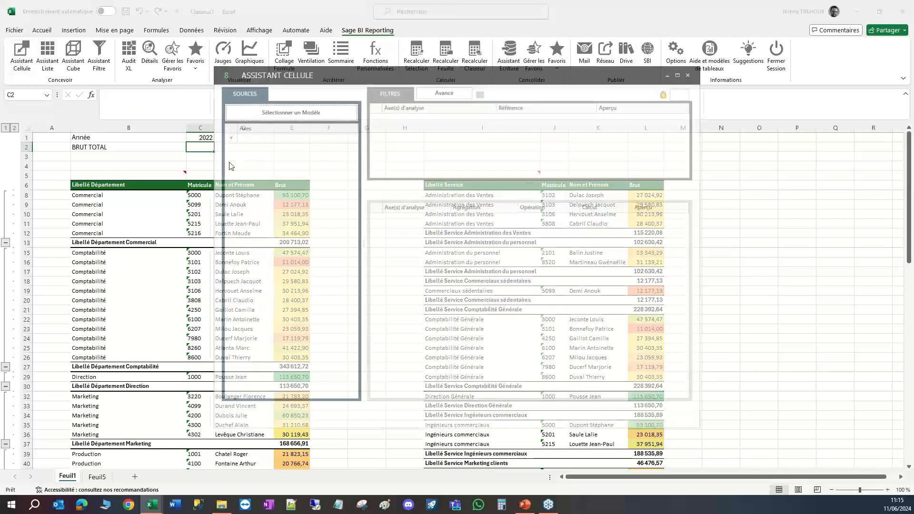
left_click_drag(326, 75, 400, 120)
left_click(388, 155)
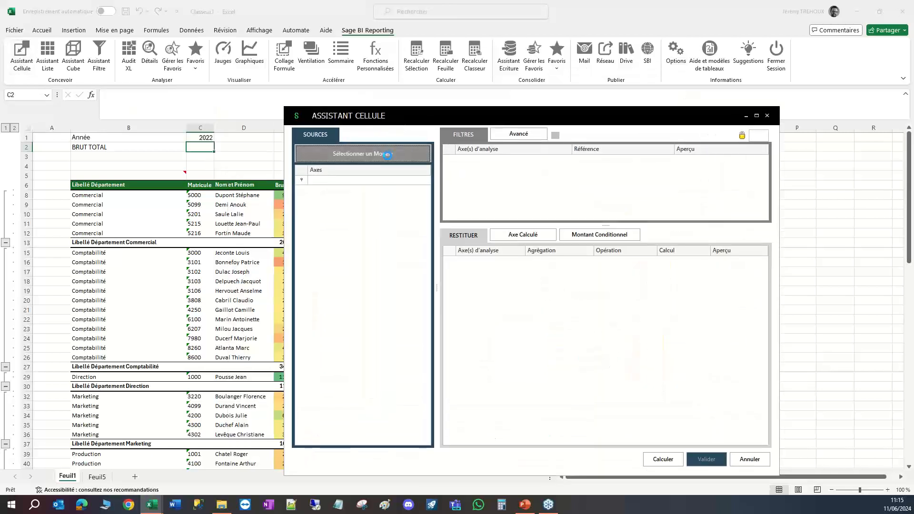
left_click(320, 169)
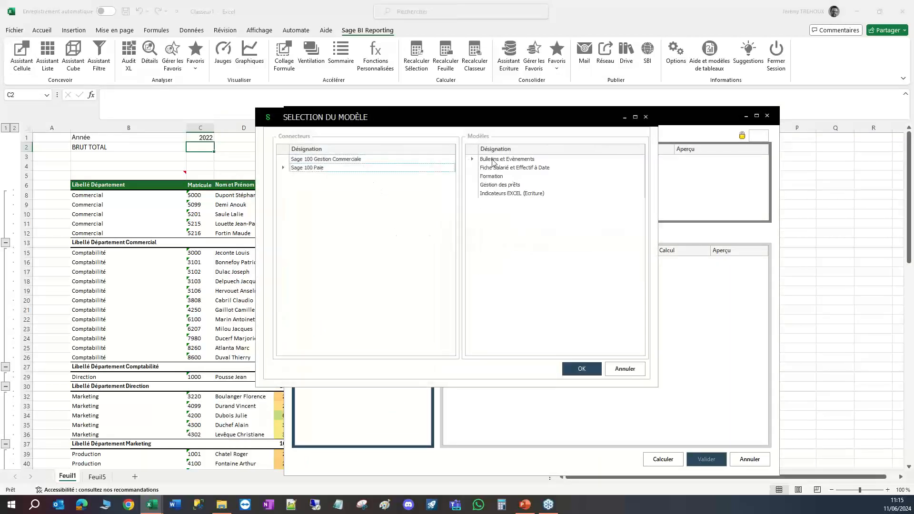
left_click(495, 160)
left_click(580, 368)
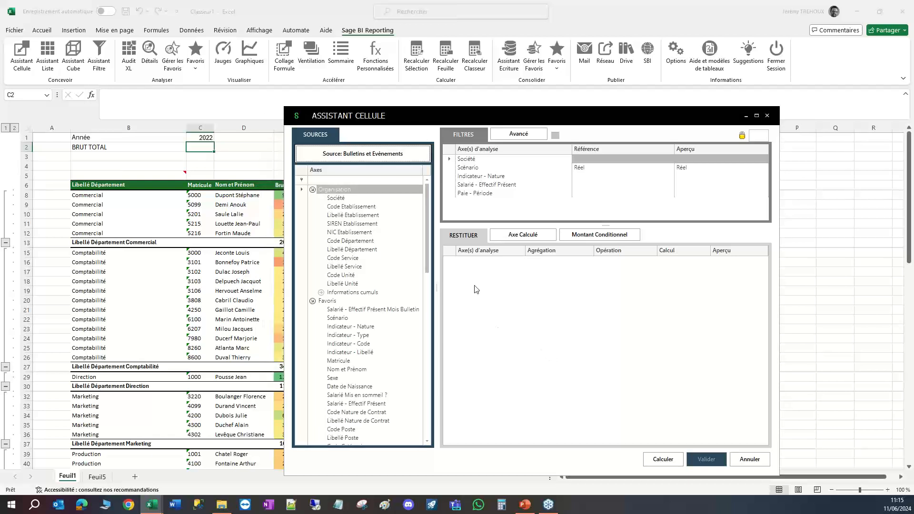
Add the Brut amount from the Salaires group to the cell formula's returned axes, aggregated as a sum.
scroll(416, 265, "down", 3)
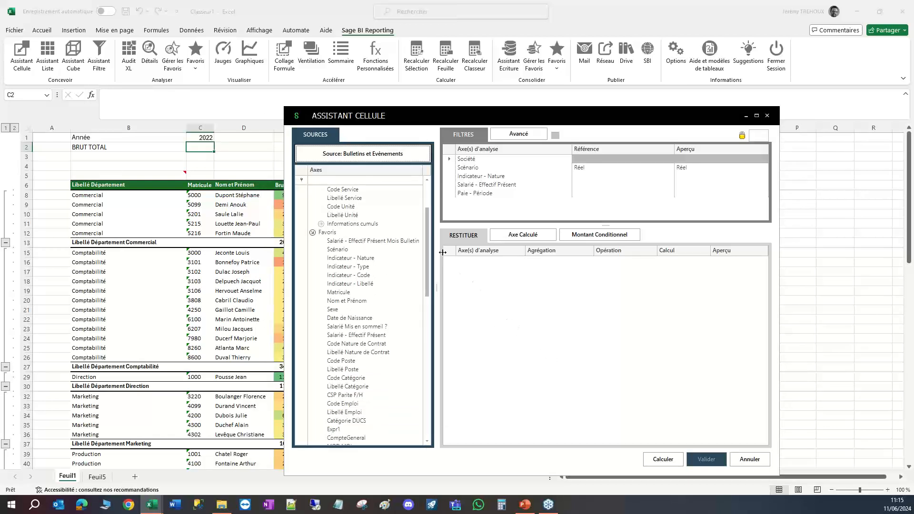
scroll(349, 322, "down", 7)
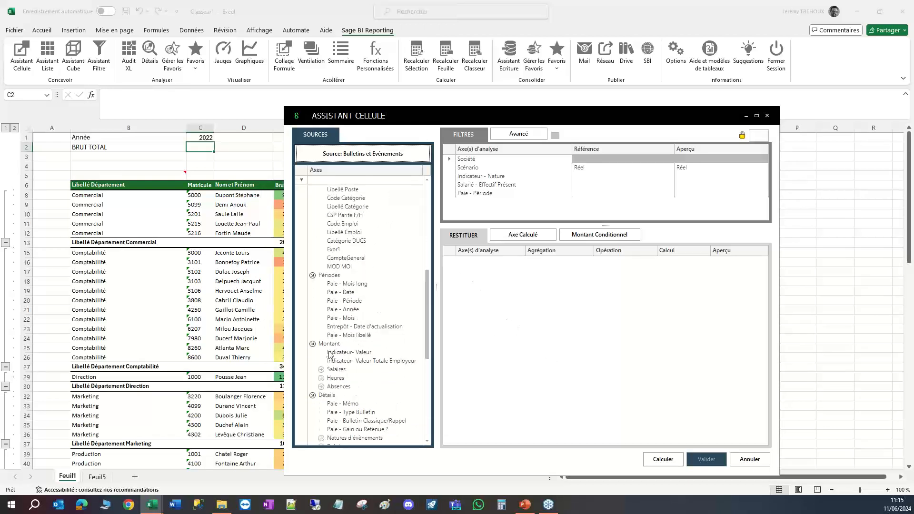
left_click(321, 369)
left_click_drag(341, 379, 545, 330)
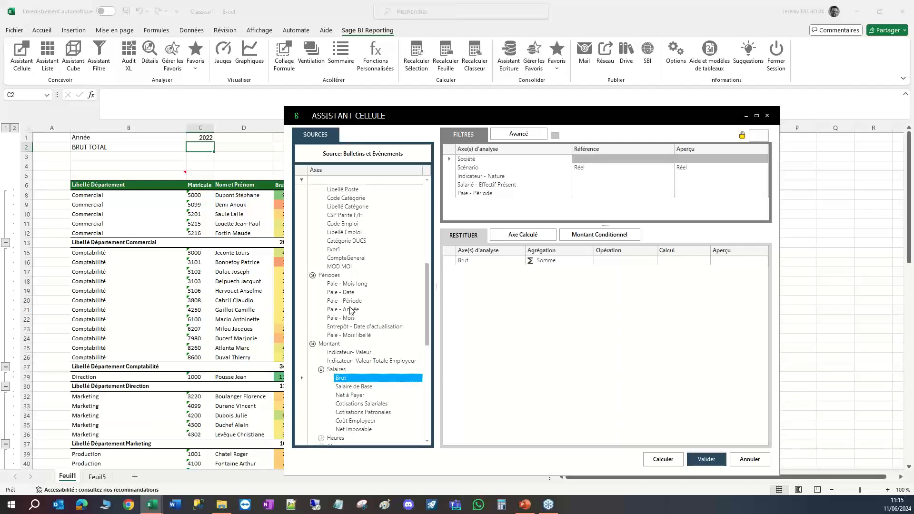
Filter the formula by Paie - Année with a reference to C$1 and validate it into C2.
left_click_drag(348, 310, 544, 215)
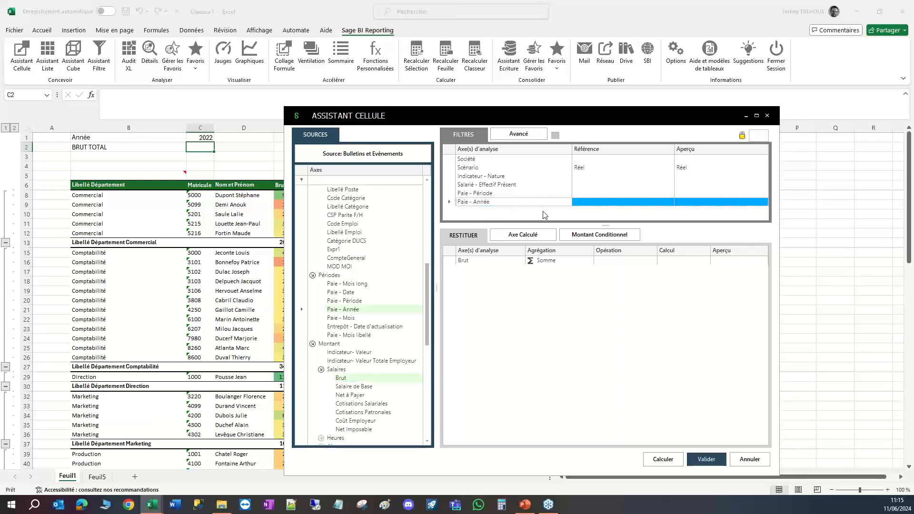
left_click(602, 205)
left_click(205, 137)
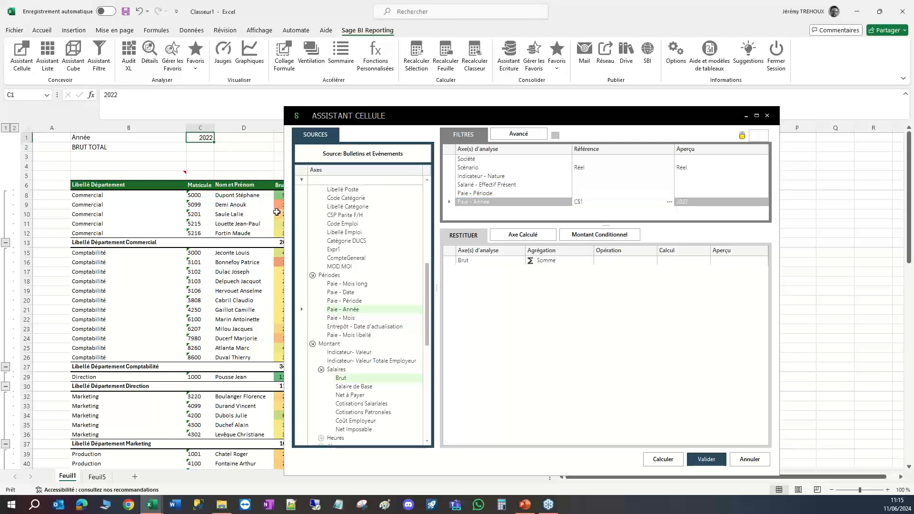
left_click(703, 459)
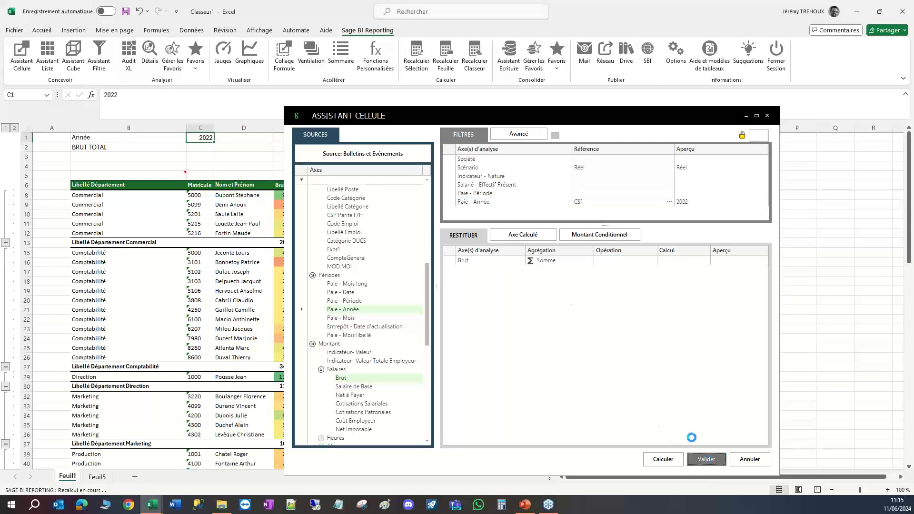
left_click(205, 148)
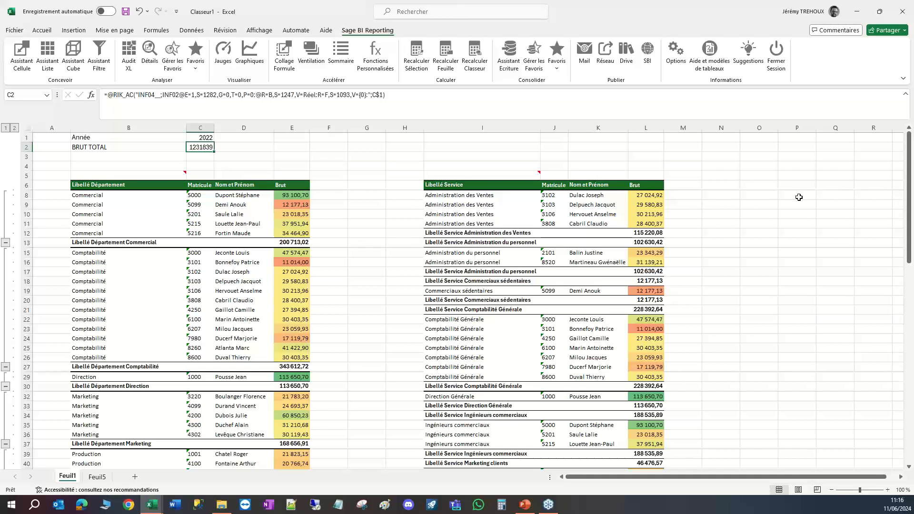
Close Classeur1 without saving and maximize the workbook containing the BRUT SALARIE PAR DEPARTEMENT table.
left_click(902, 13)
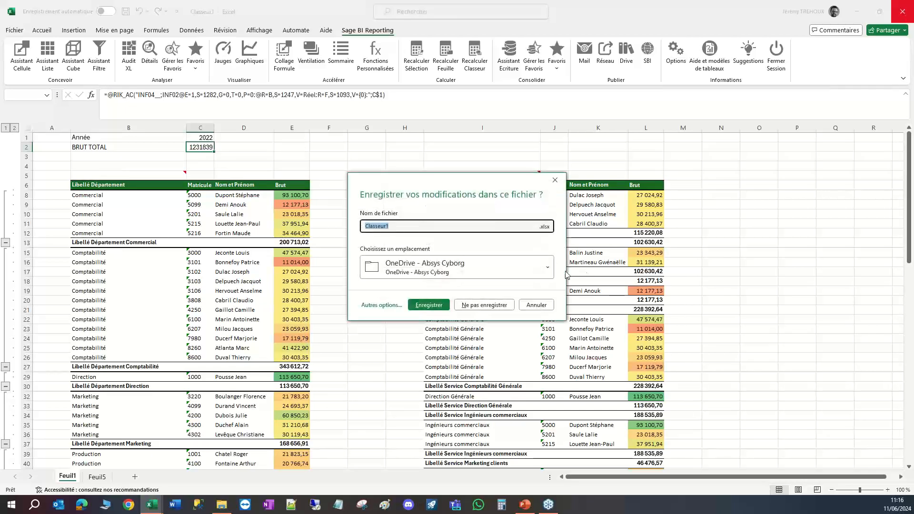
left_click(485, 305)
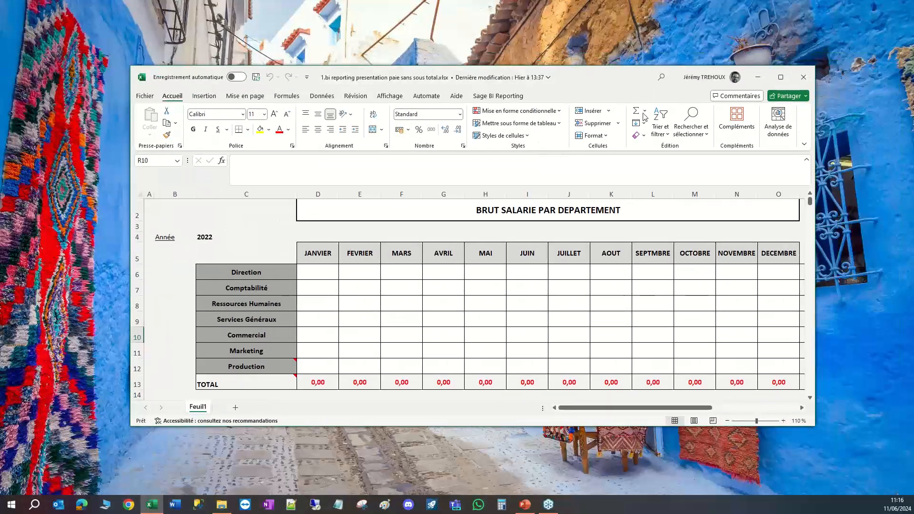
left_click(780, 77)
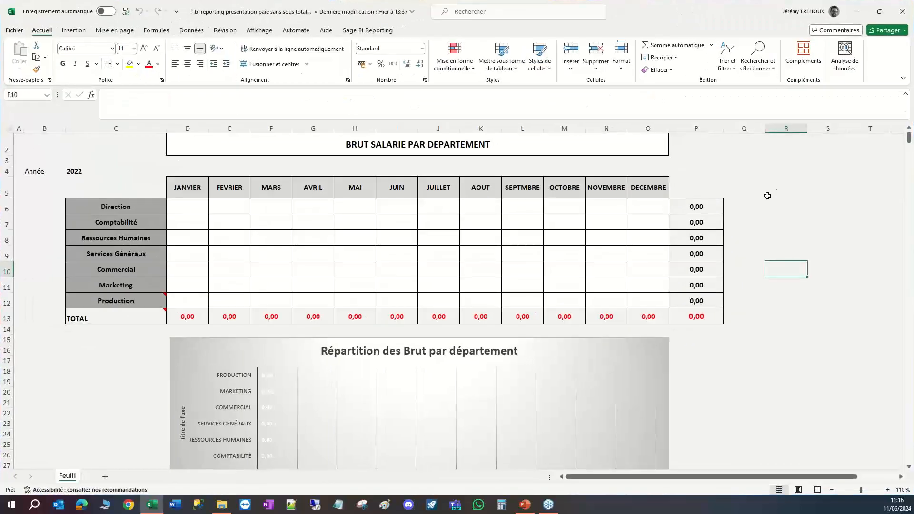
left_click(788, 196)
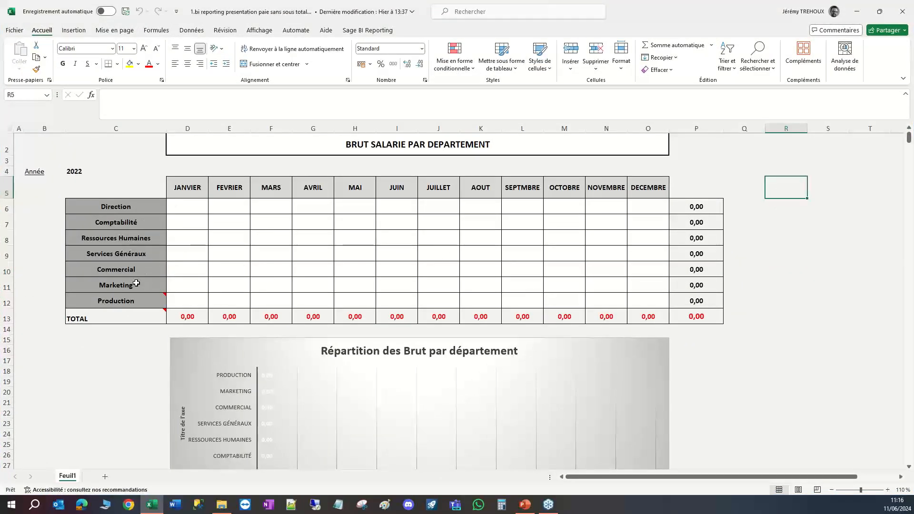
Enter a test value of 1000 for Direction in JANVIER (D6) and check the department chart below the table.
left_click(189, 209)
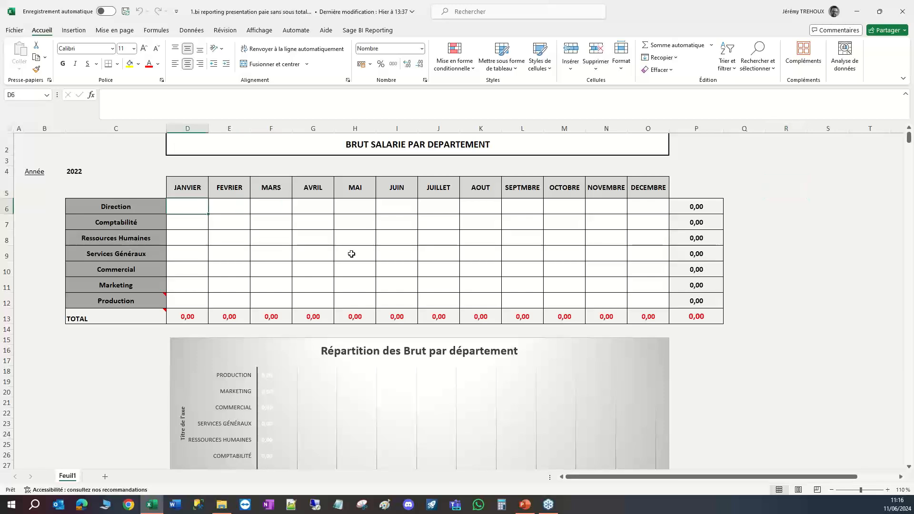
type("1000")
key("Return")
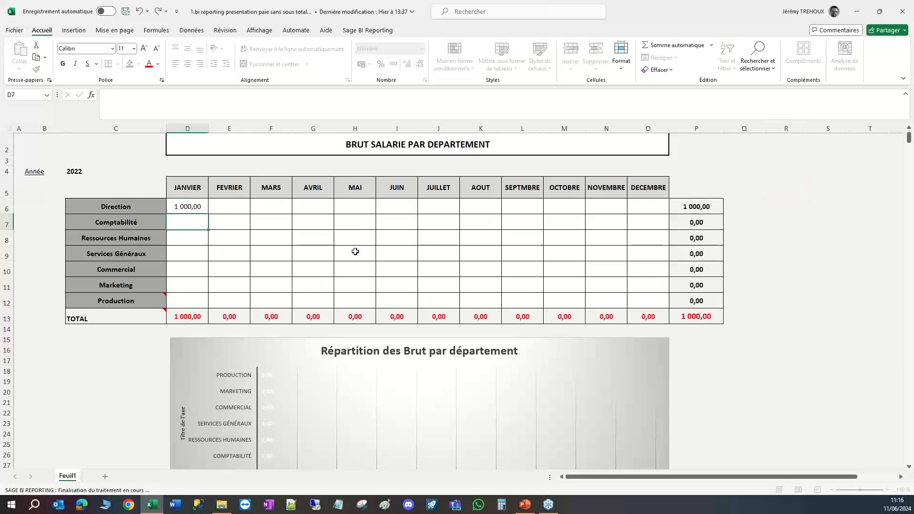
left_click(783, 372)
scroll(779, 376, "down", 1)
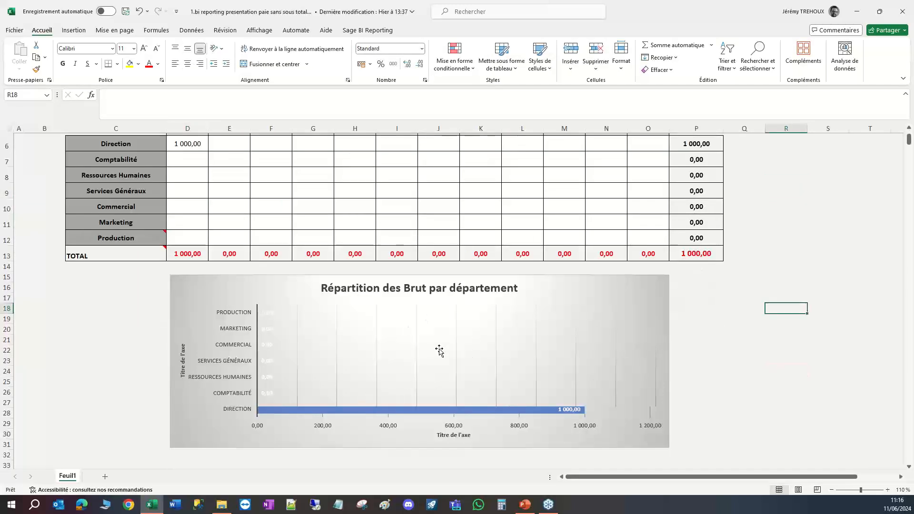
scroll(458, 384, "up", 2)
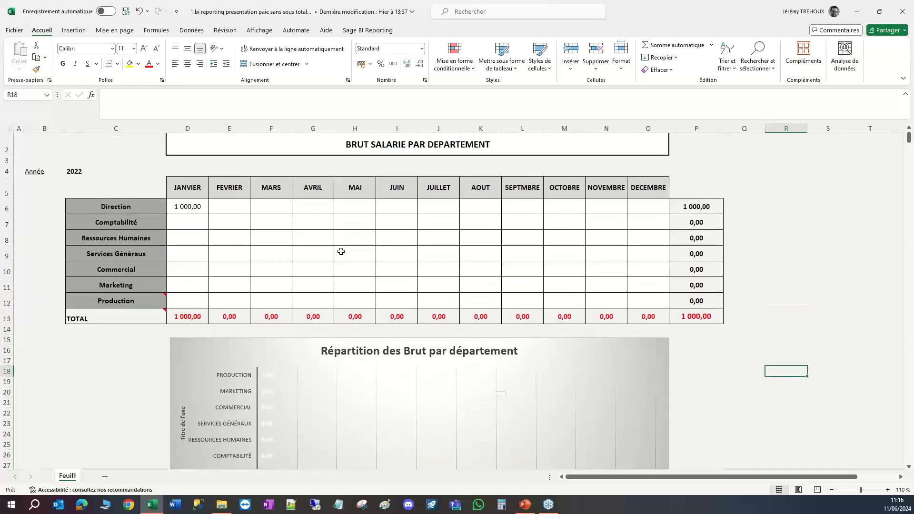
Clear the test value from the Direction/JANVIER cell D6.
left_click(190, 208)
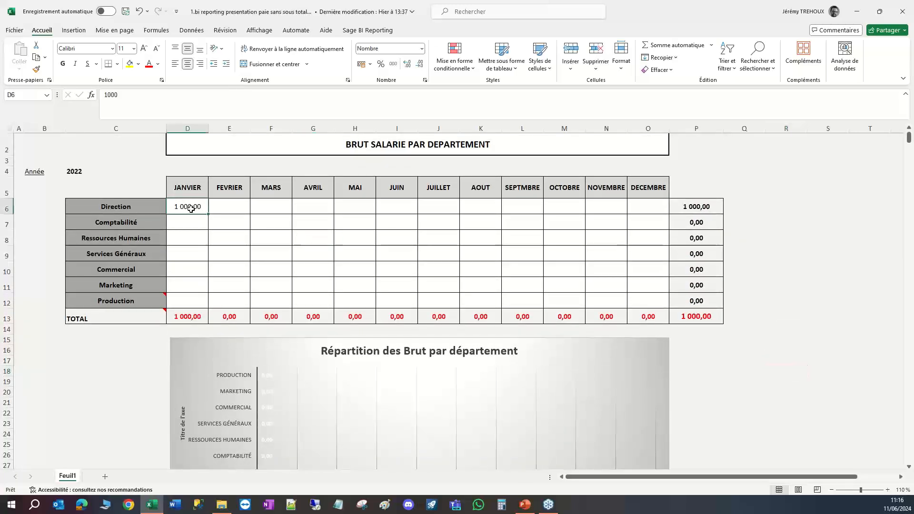
key("Delete")
left_click(257, 240)
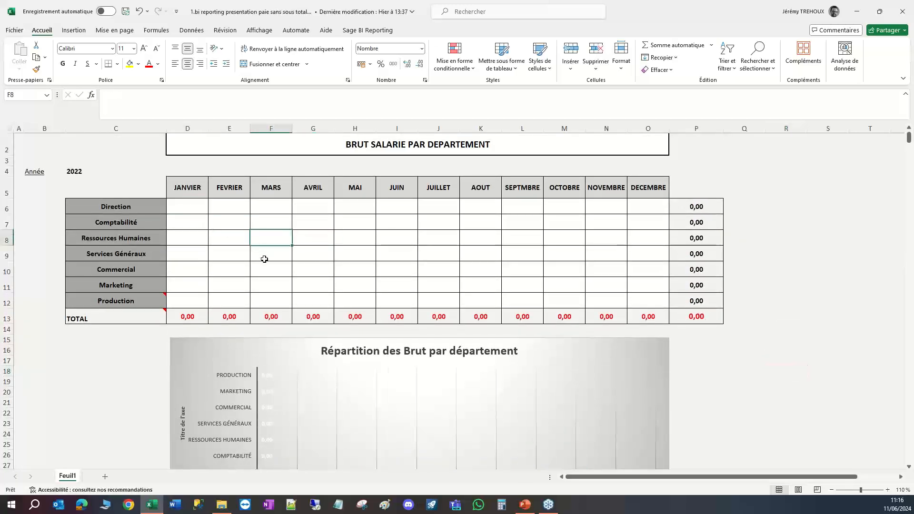
Start a Sage BI Reporting cell formula in D6 based on the Sage 100 Paie model Bulletins et Evènements.
scroll(281, 279, "up", 1)
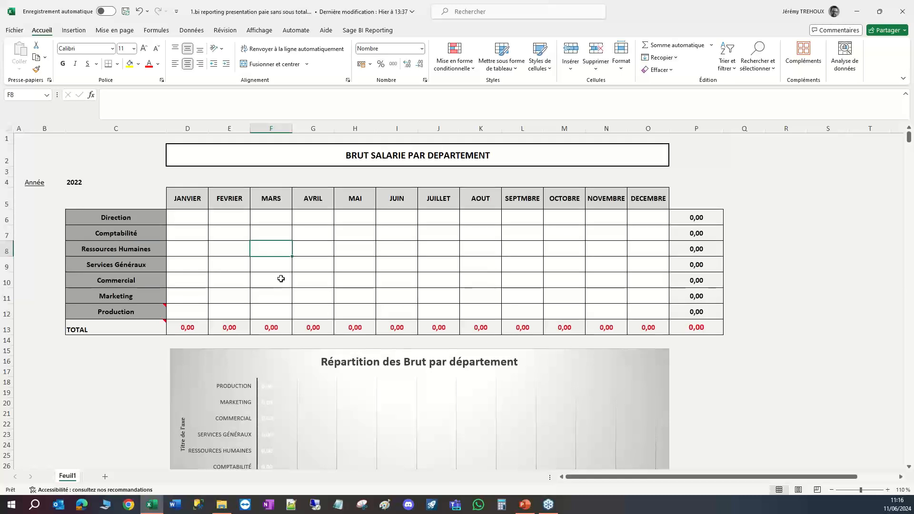
left_click(188, 220)
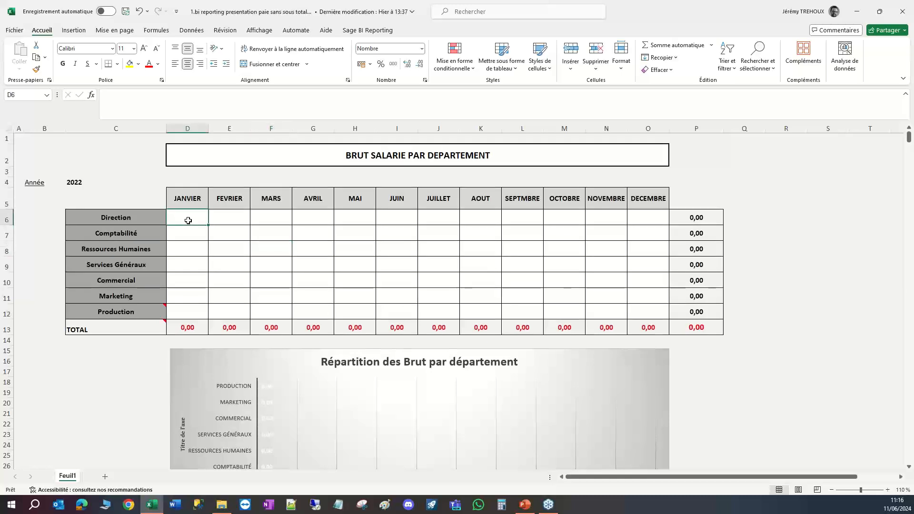
left_click(367, 31)
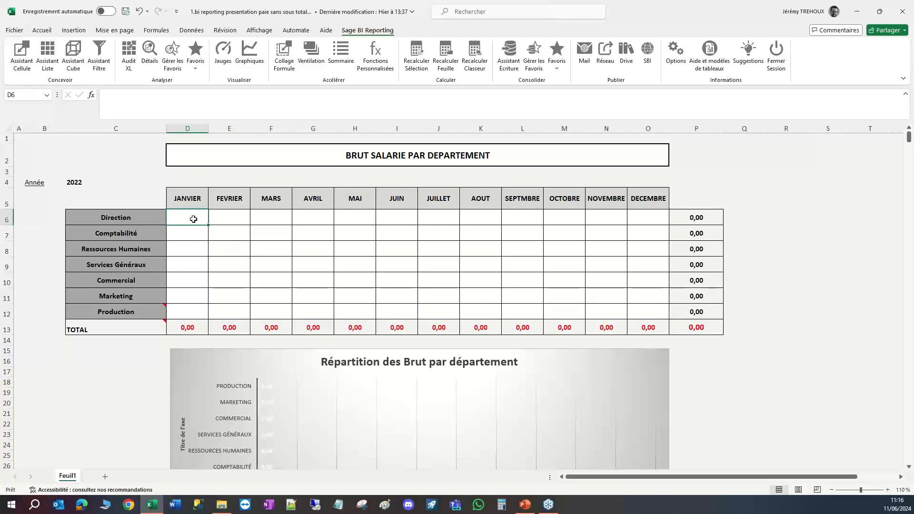
left_click(189, 200)
left_click(190, 216)
left_click(124, 217)
left_click(183, 216)
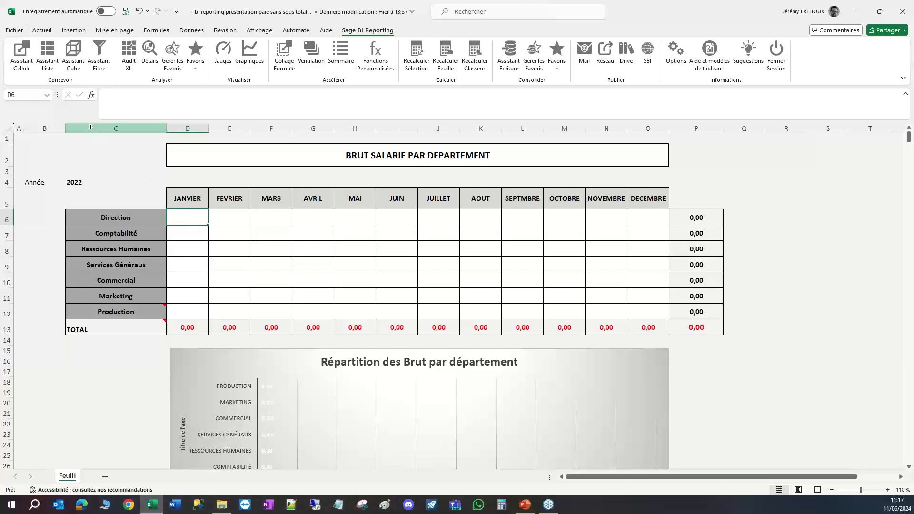
left_click(21, 53)
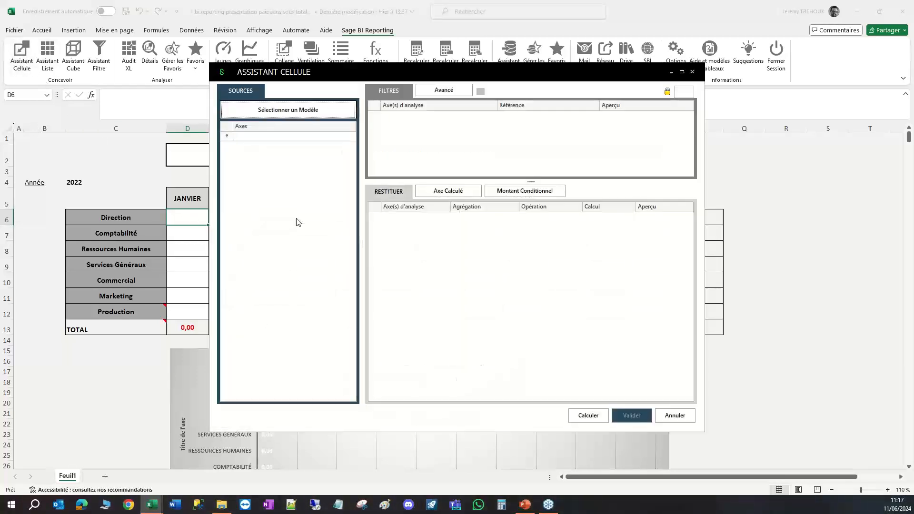
left_click(288, 110)
left_click(326, 169)
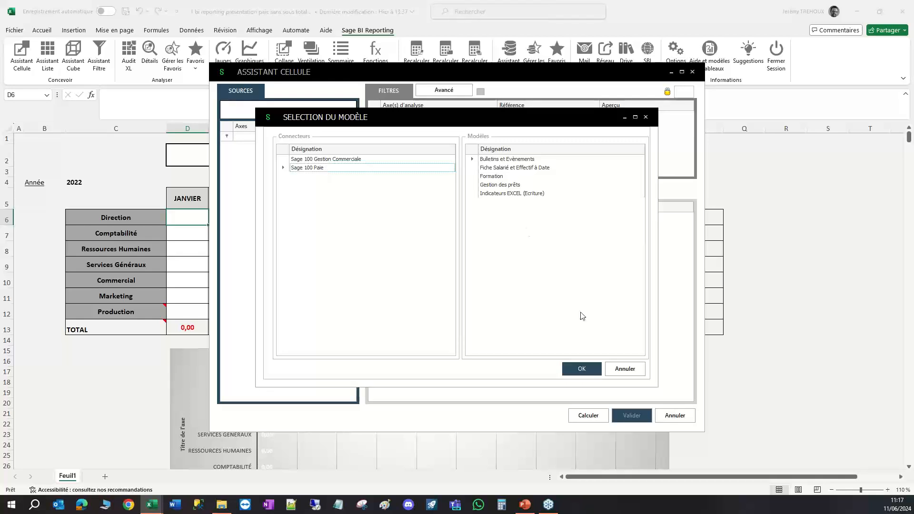
left_click(581, 369)
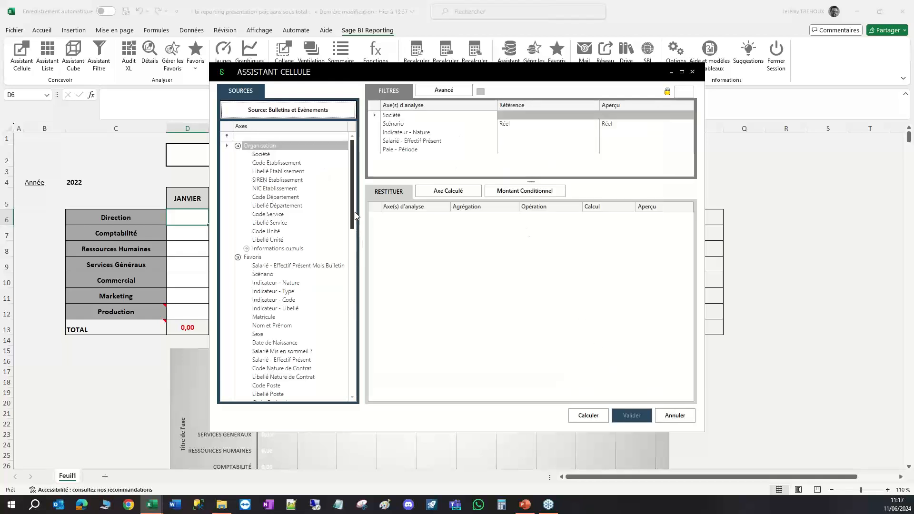
Return the sum of Brut from the Salaires group in the D6 cell formula.
left_click_drag(357, 217, 353, 303)
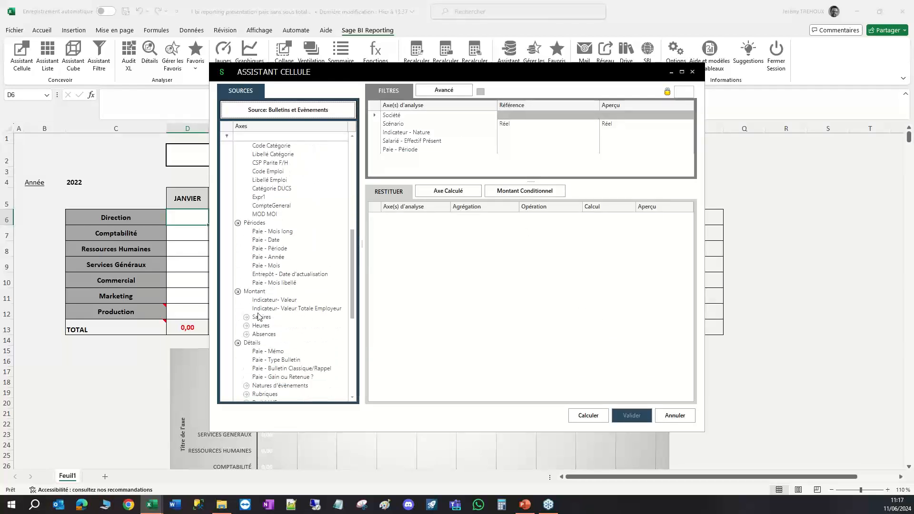
left_click(246, 317)
left_click_drag(264, 327, 452, 286)
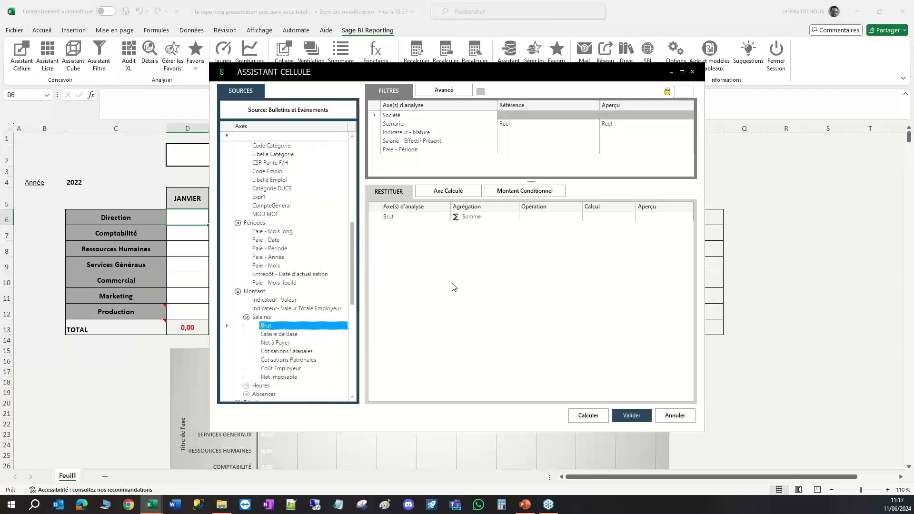
Add a Paie - Mois libellé filter to the D6 formula, referencing the JANVIER heading in D$5.
left_click_drag(333, 80, 468, 76)
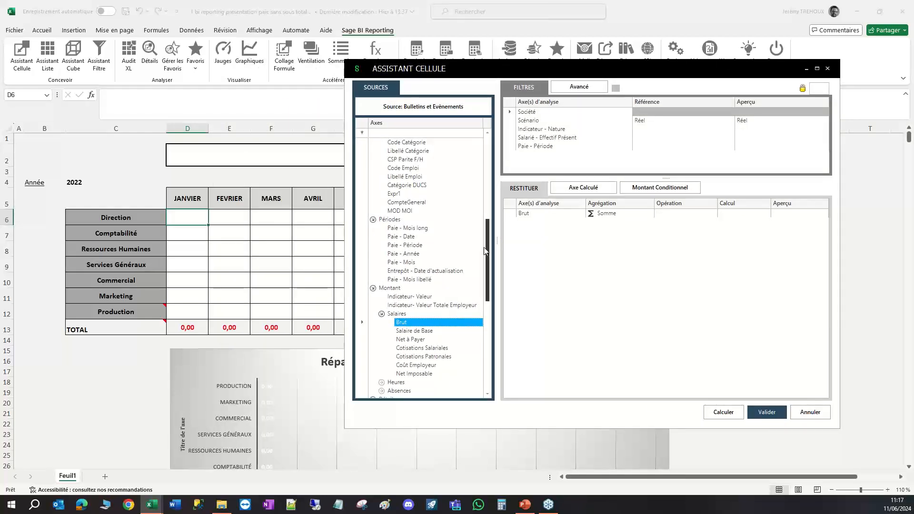
left_click(407, 265)
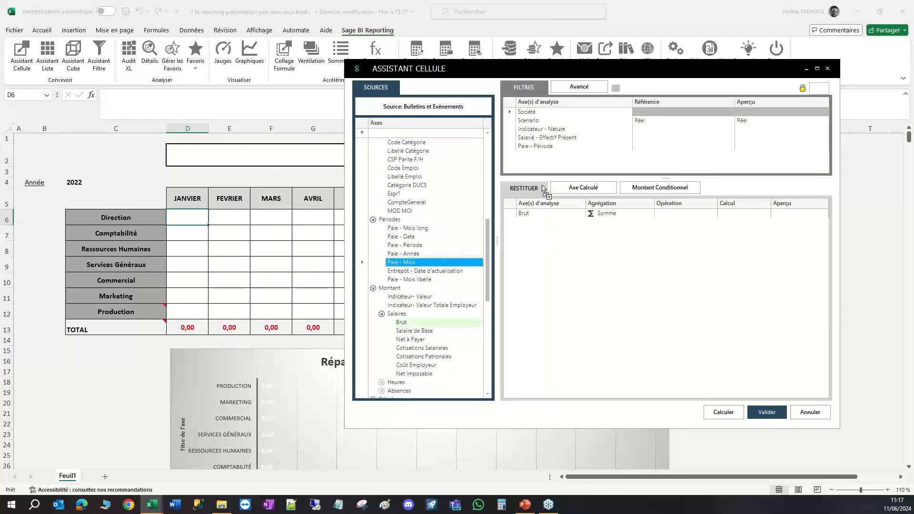
left_click_drag(406, 281, 533, 161)
left_click(648, 156)
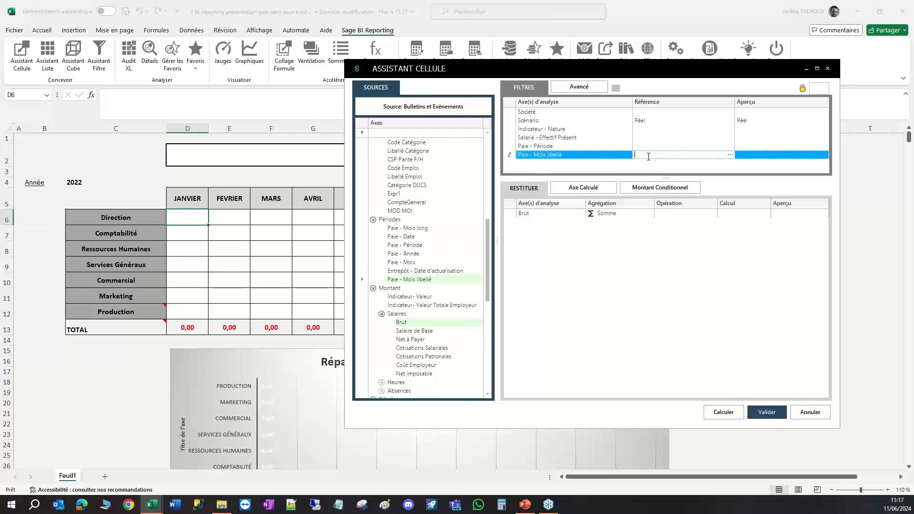
left_click(190, 200)
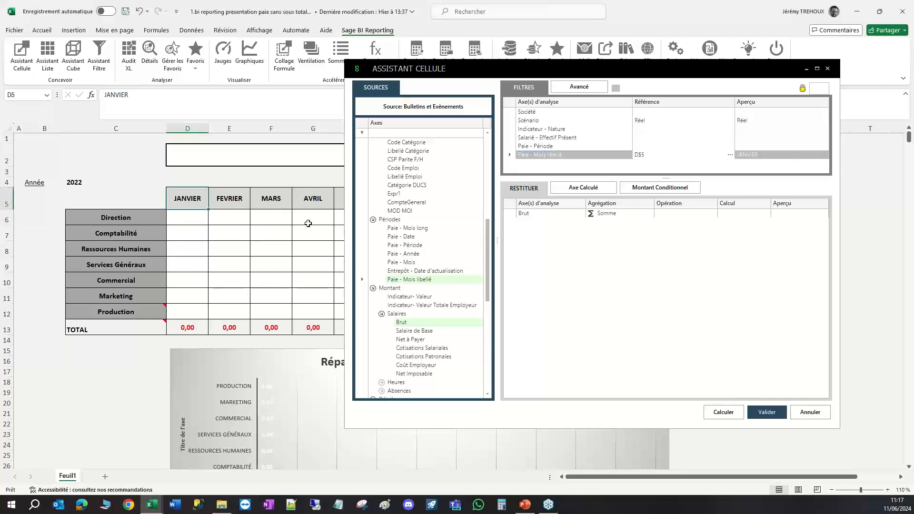
Add a Libellé Département filter referencing the Direction label in $C6.
scroll(461, 194, "up", 10)
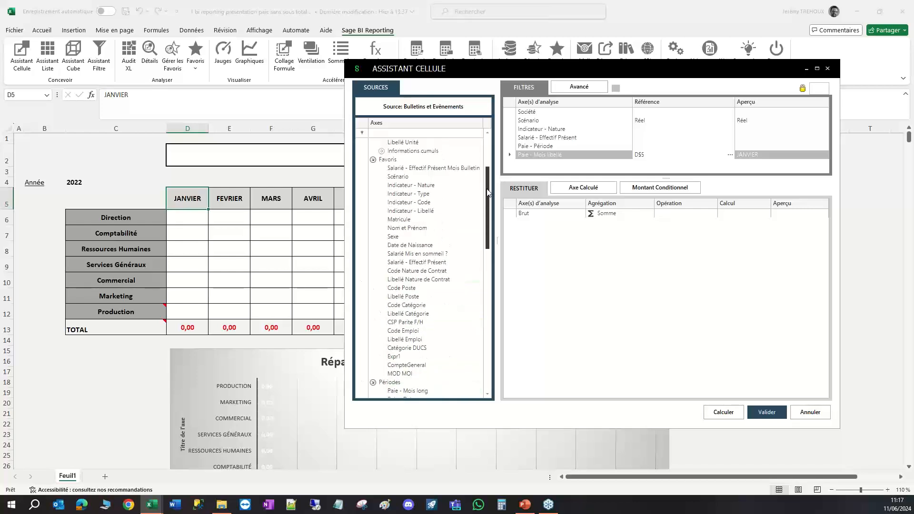
left_click_drag(408, 205, 554, 164)
left_click(118, 220)
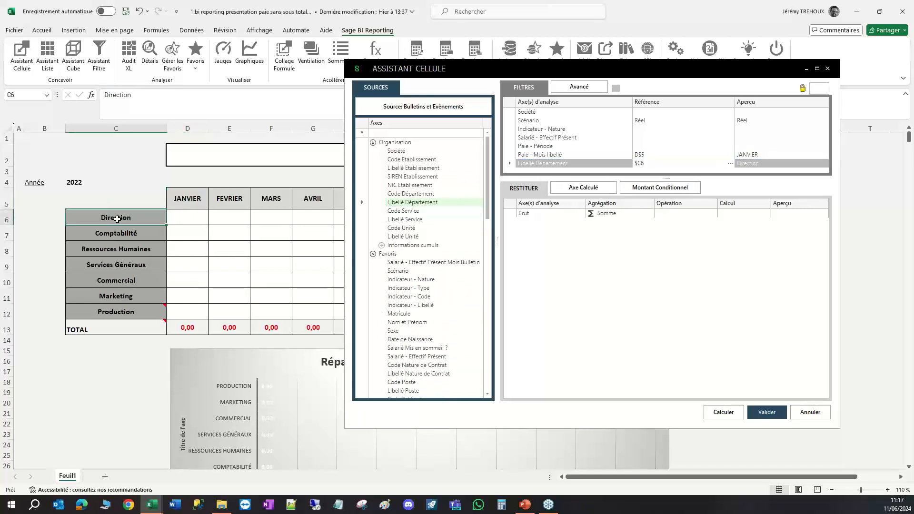
Add a Paie - Année filter referencing the year in $C$4 and validate the D6 formula.
left_click_drag(488, 204, 476, 281)
left_click_drag(402, 272, 563, 170)
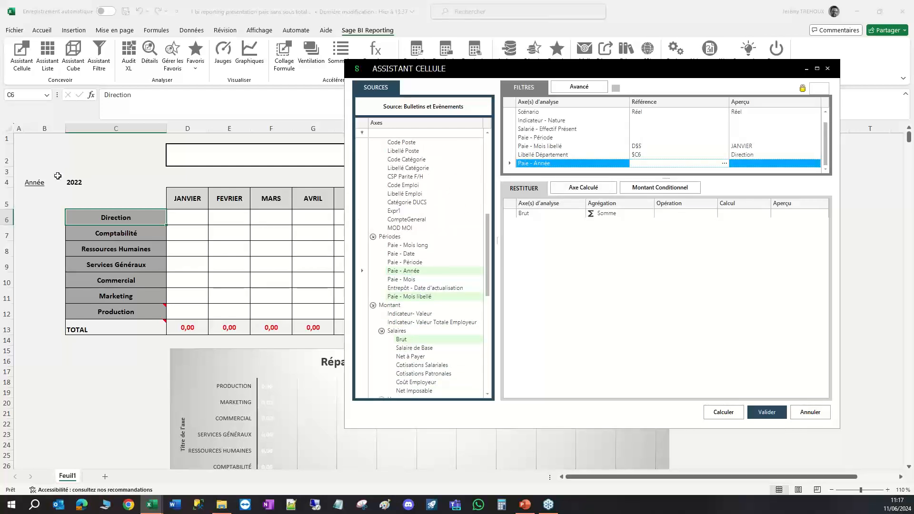
left_click(90, 183)
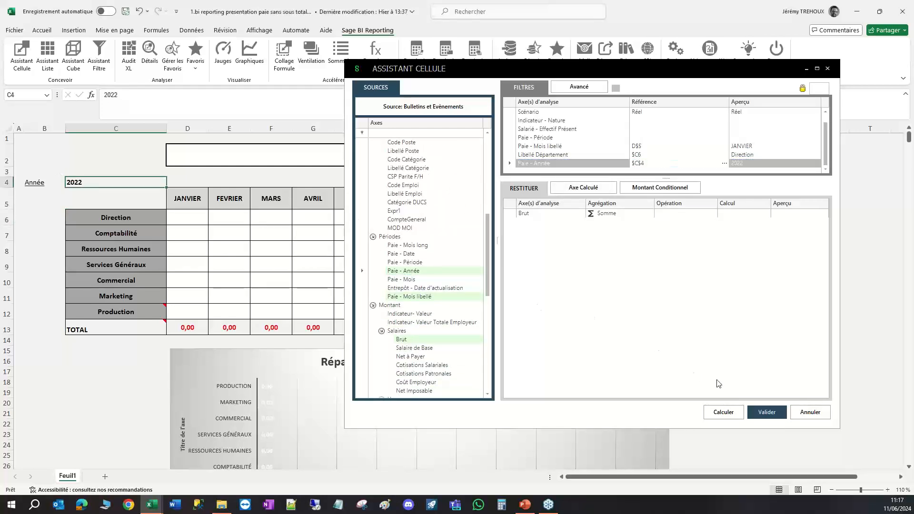
left_click(765, 411)
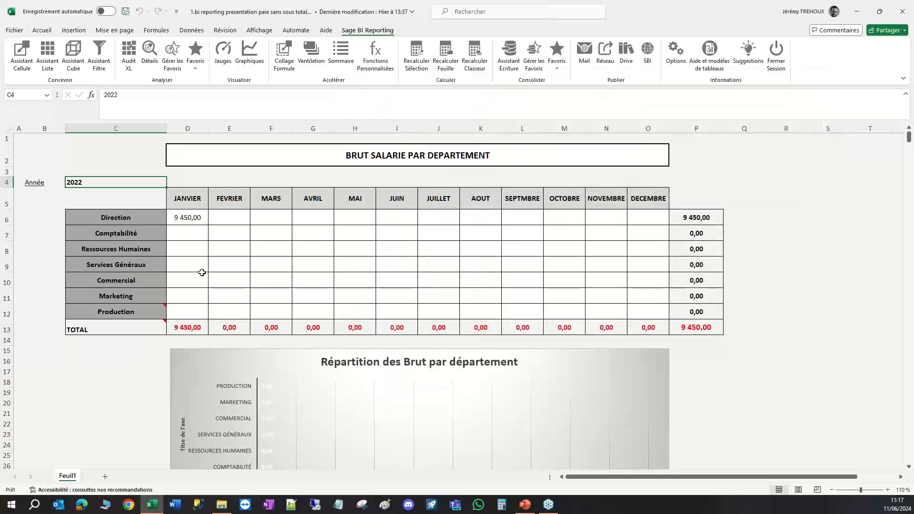
Copy the D6 formula to every department and month in D6:O12 using Collage Formule.
left_click_drag(218, 221, 620, 314)
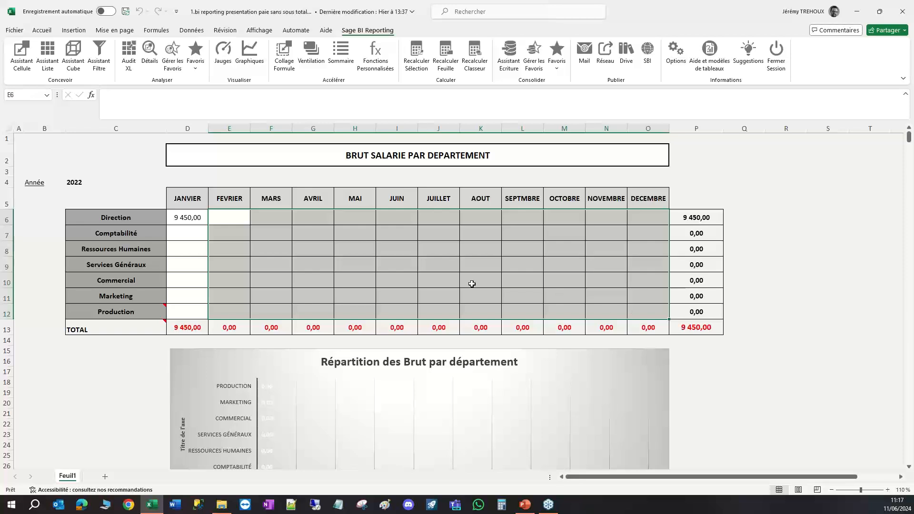
left_click(183, 234)
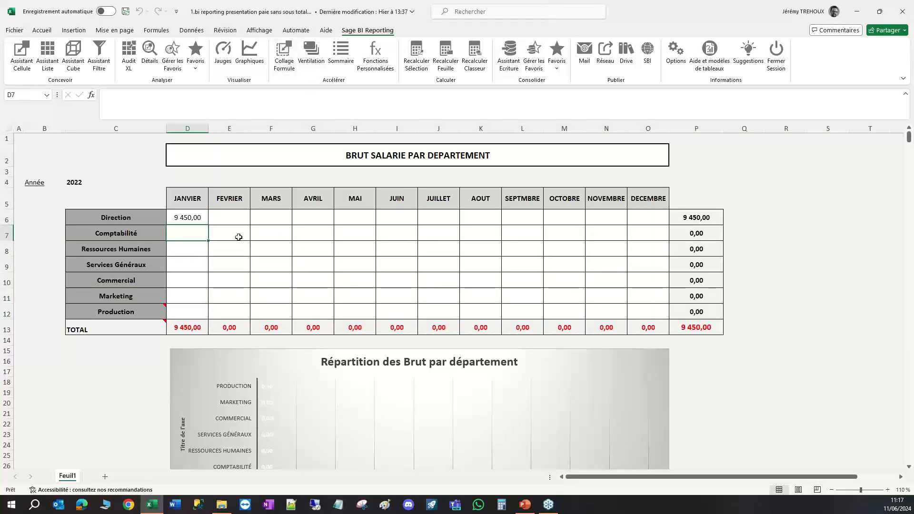
left_click(191, 217)
right_click(191, 217)
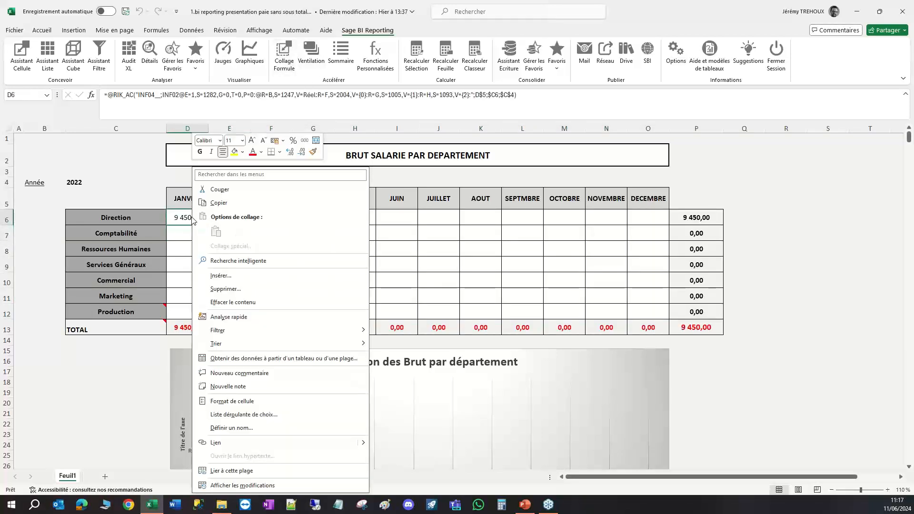
left_click(217, 199)
mouse_move(193, 217)
left_mouse_down()
mouse_move(445, 287)
mouse_move(643, 316)
left_mouse_up()
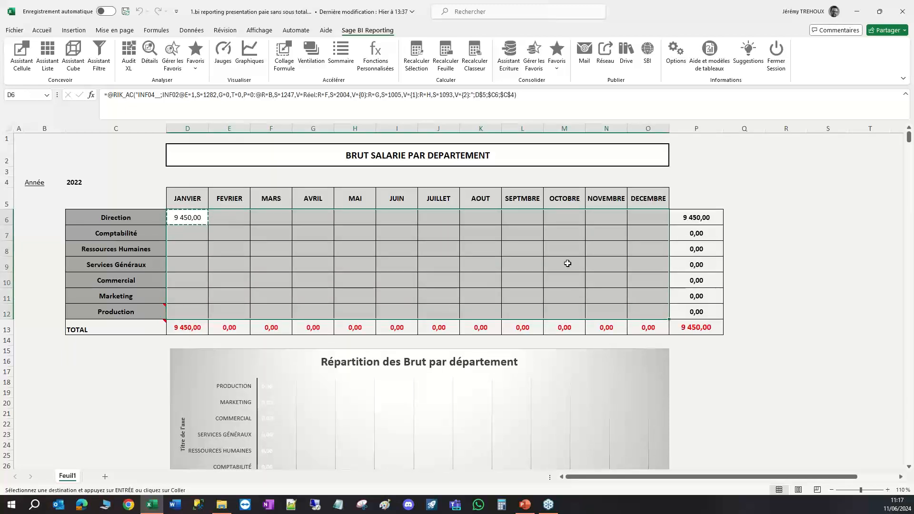
left_click(284, 58)
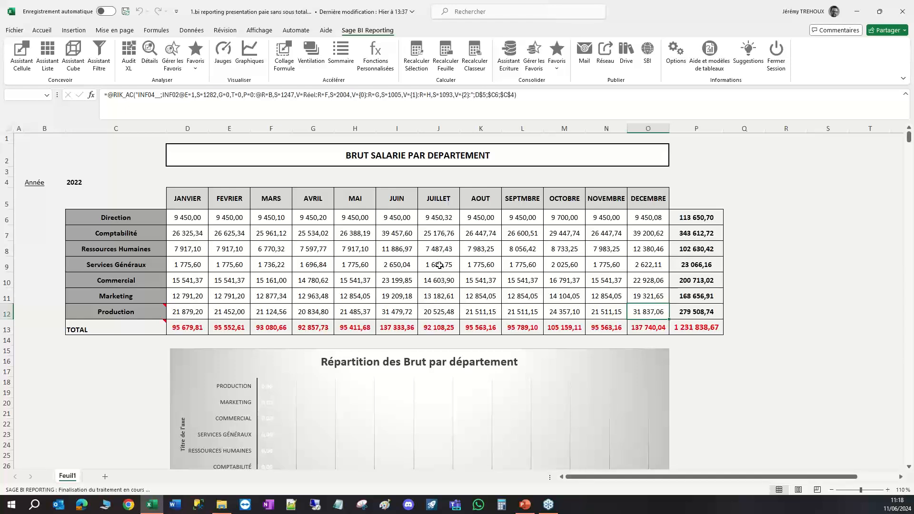
left_click(438, 264)
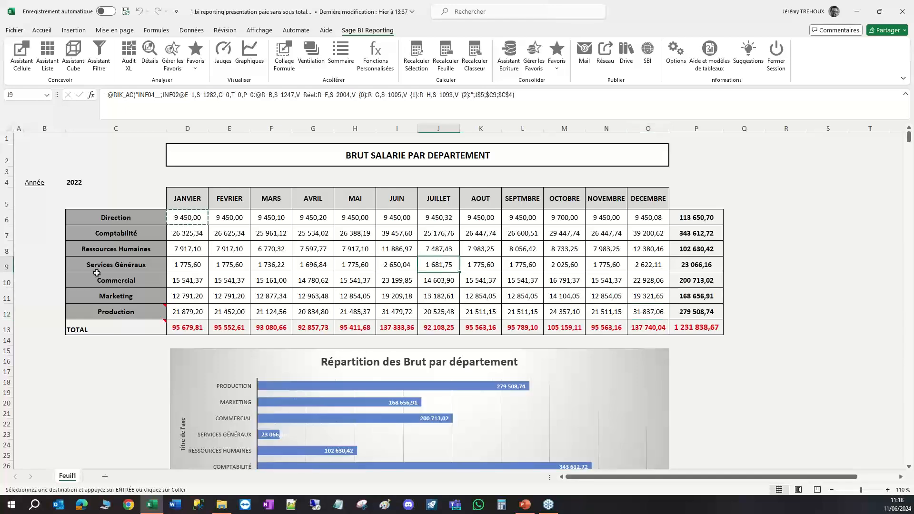
left_click(830, 393)
scroll(835, 394, "down", 2)
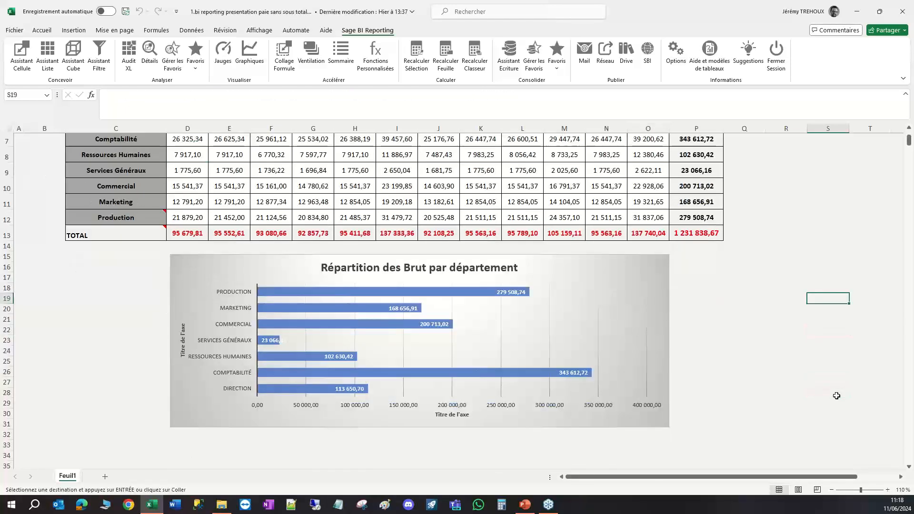
scroll(747, 348, "up", 2)
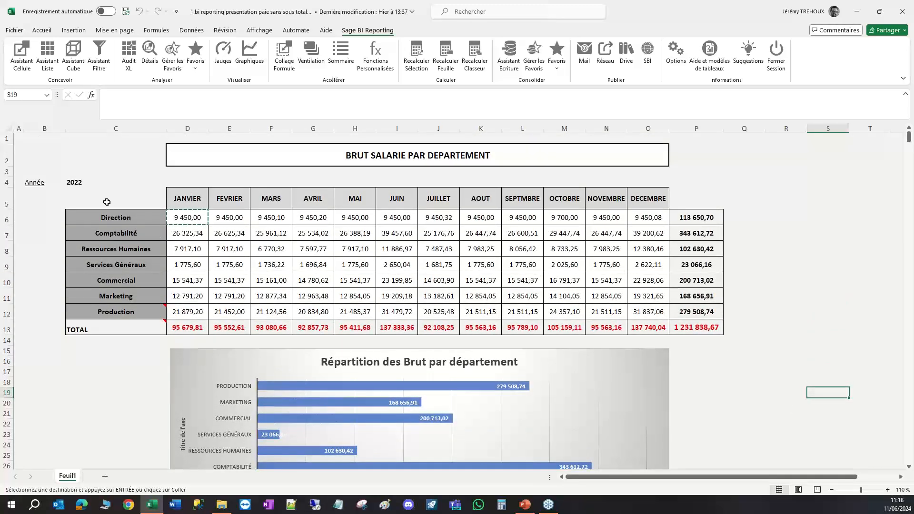
key("Escape")
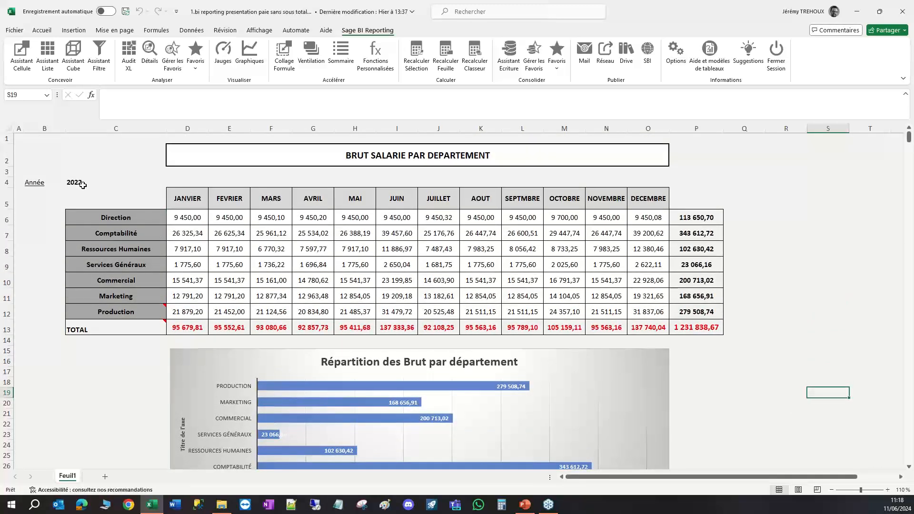
Set the report year in C4 to 2023 and check the department table and bar chart.
left_click(148, 183)
type("202")
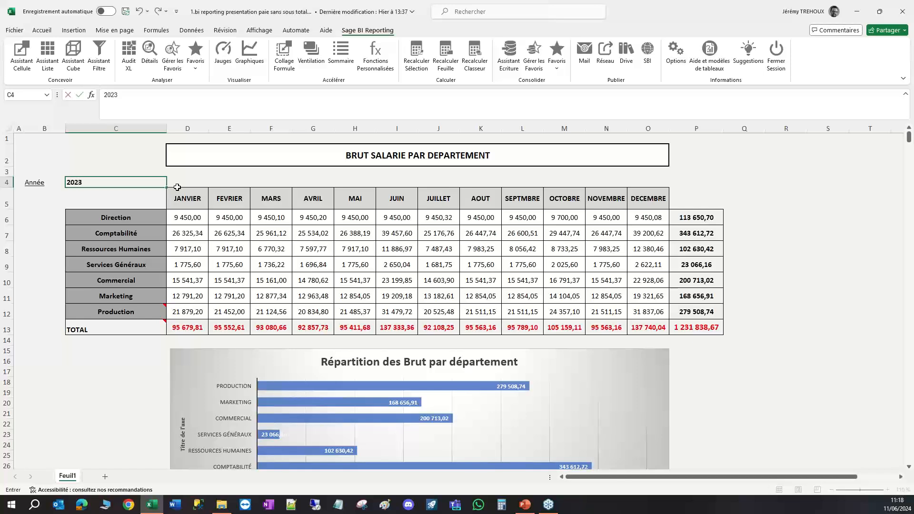
key("Return")
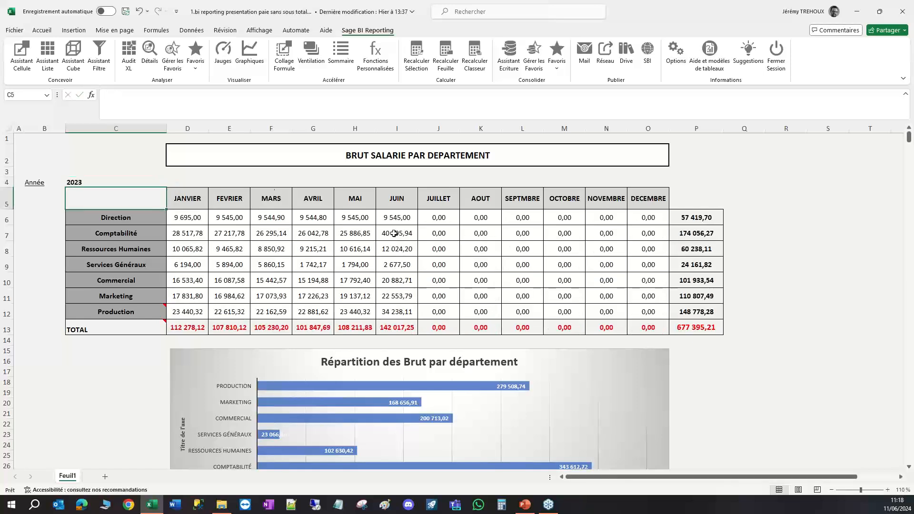
scroll(428, 410, "down", 2)
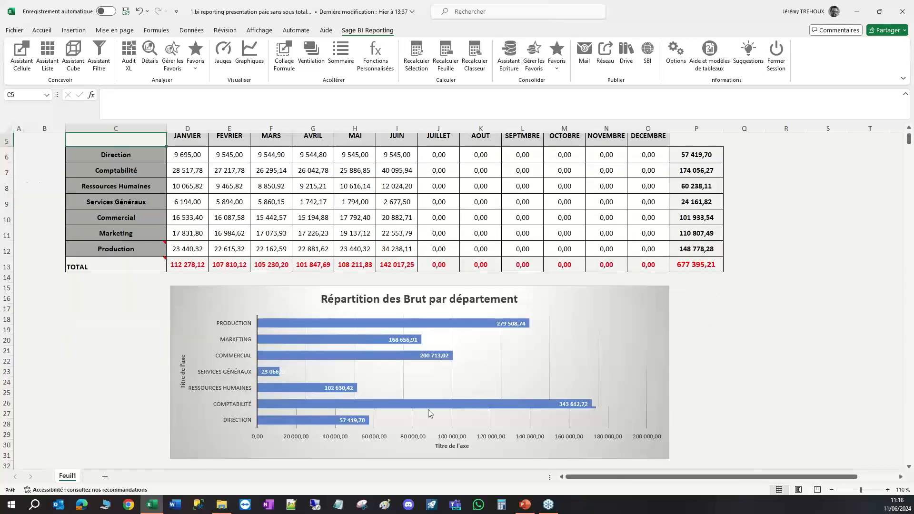
mouse_move(428, 410)
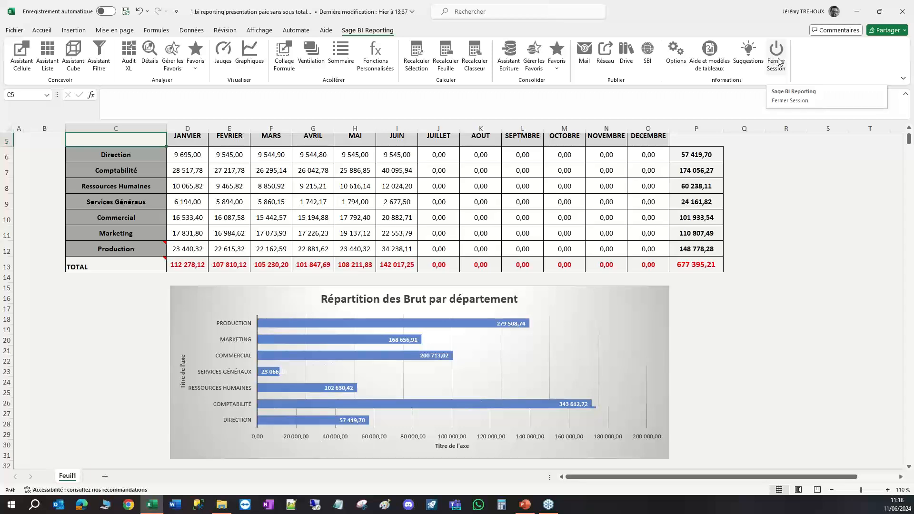
Leave the workbook, switch to the PowerPoint presentation and show the Sage BI Reporting « Contrôles de Paie » slide full screen.
left_click_drag(750, 7, 0, 362)
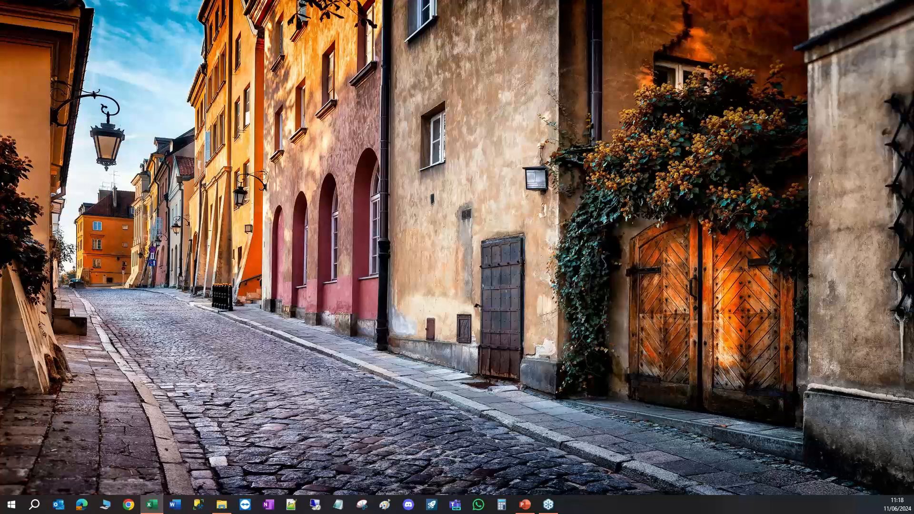
key("alt+Tab")
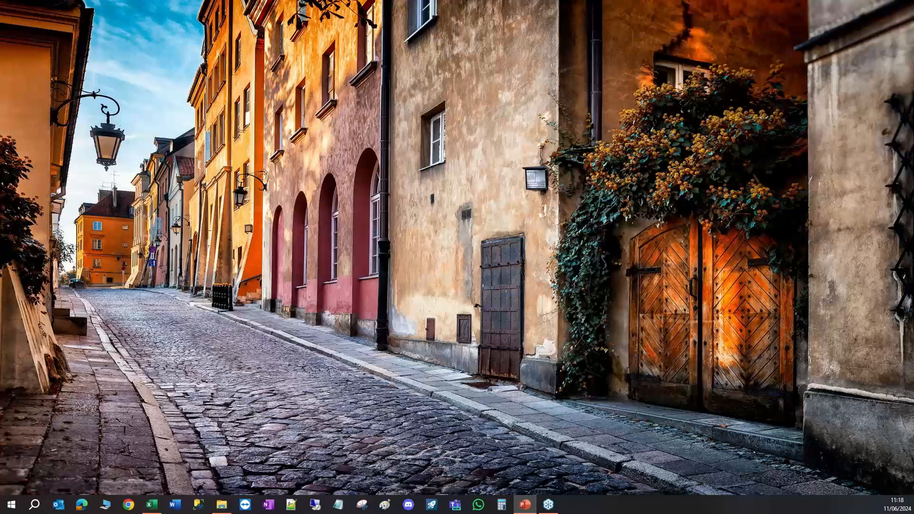
key("F5")
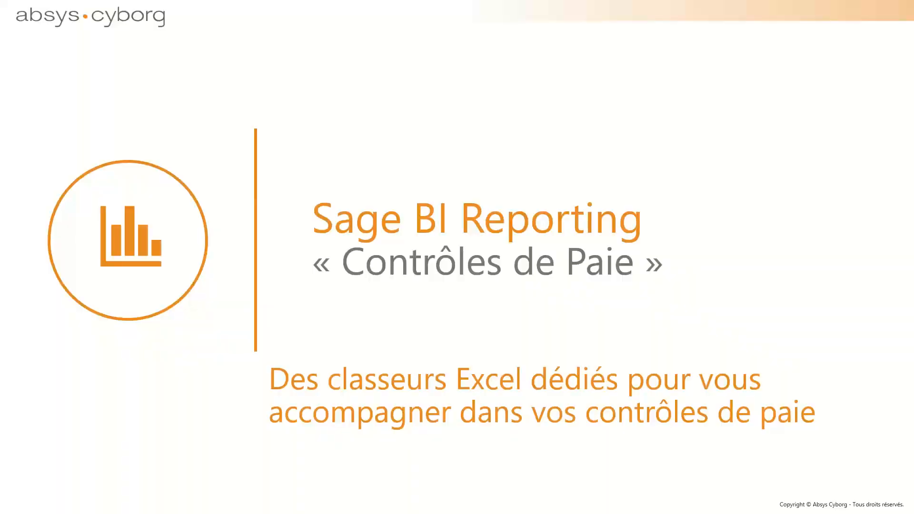